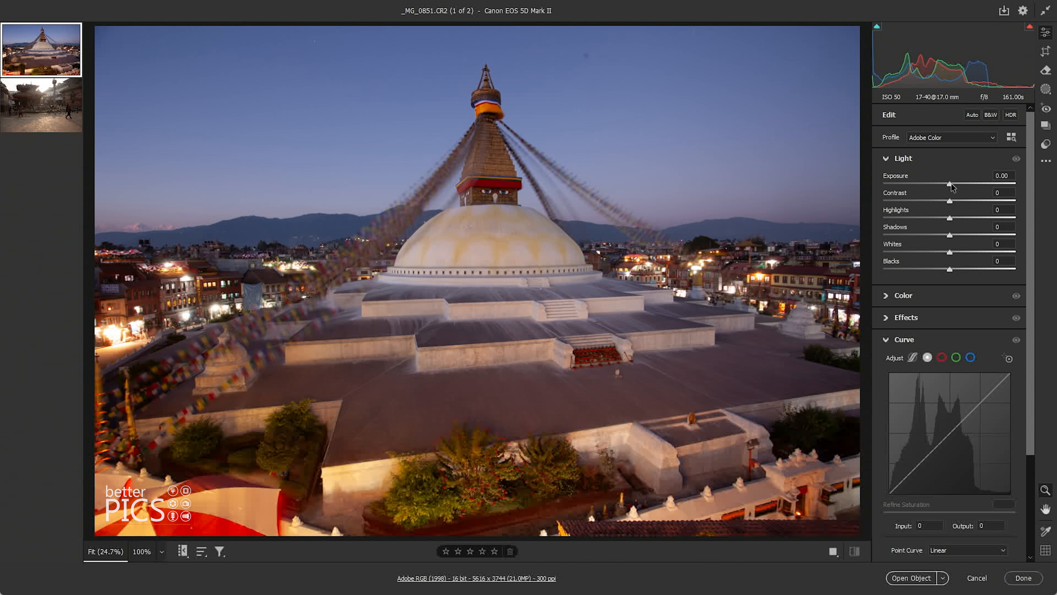
Step: Set the stupa photo's exposure to +0.70 and its contrast to +39
{"action": "left_click_drag", "start_coordinate": [950, 184], "coordinate": [958, 184]}
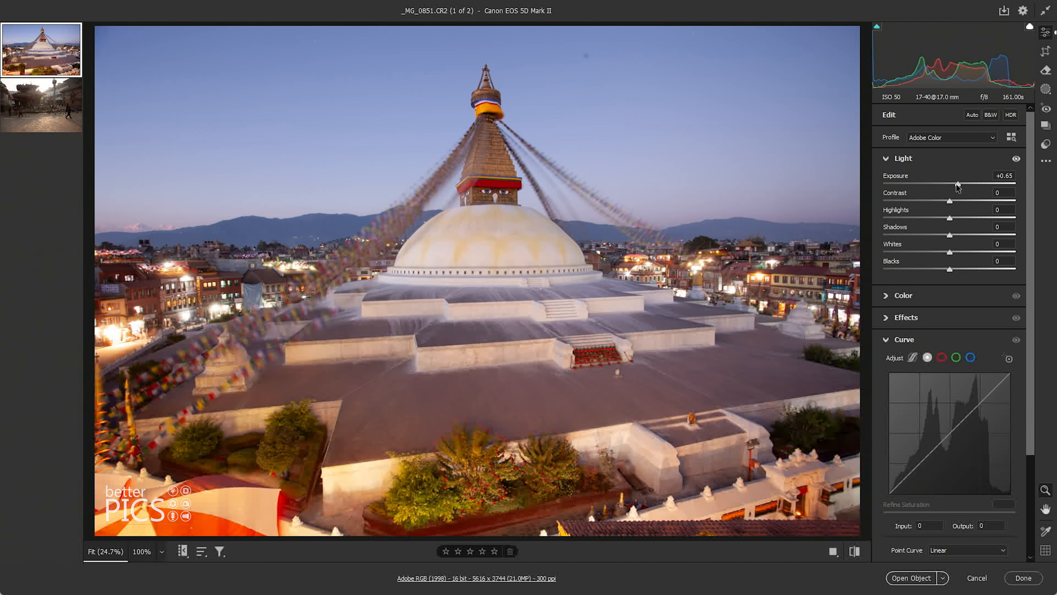
{"action": "double_click", "coordinate": [958, 184]}
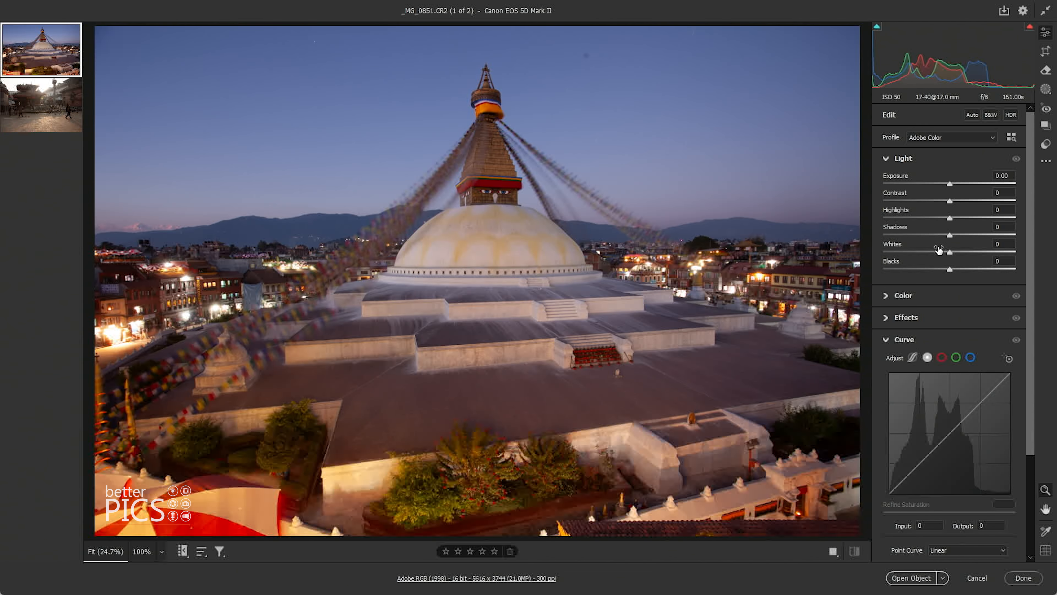
{"action": "mouse_move", "coordinate": [951, 183]}
{"action": "left_mouse_down"}
{"action": "mouse_move", "coordinate": [975, 203]}
{"action": "mouse_move", "coordinate": [958, 184]}
{"action": "left_mouse_up"}
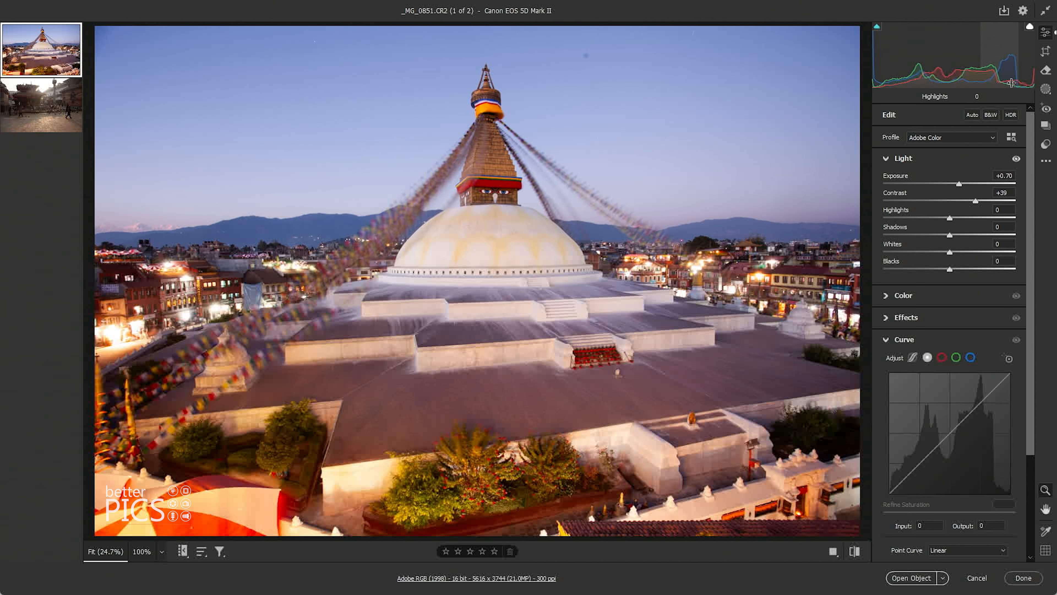
Step: Turn on the highlight clipping warning for the stupa photo
{"action": "left_click", "coordinate": [1031, 28]}
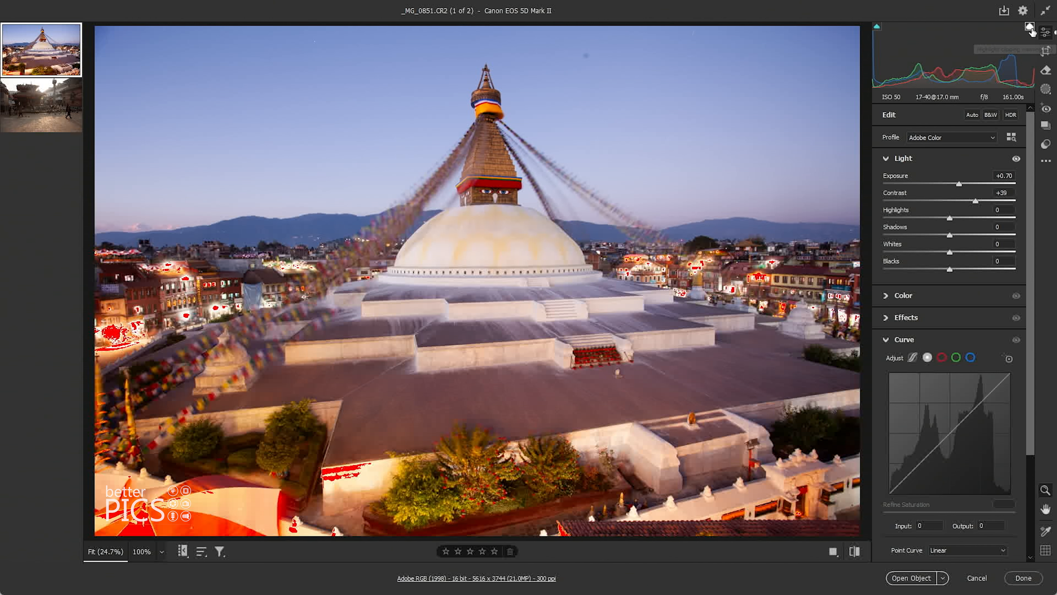
{"action": "left_click", "coordinate": [1031, 30]}
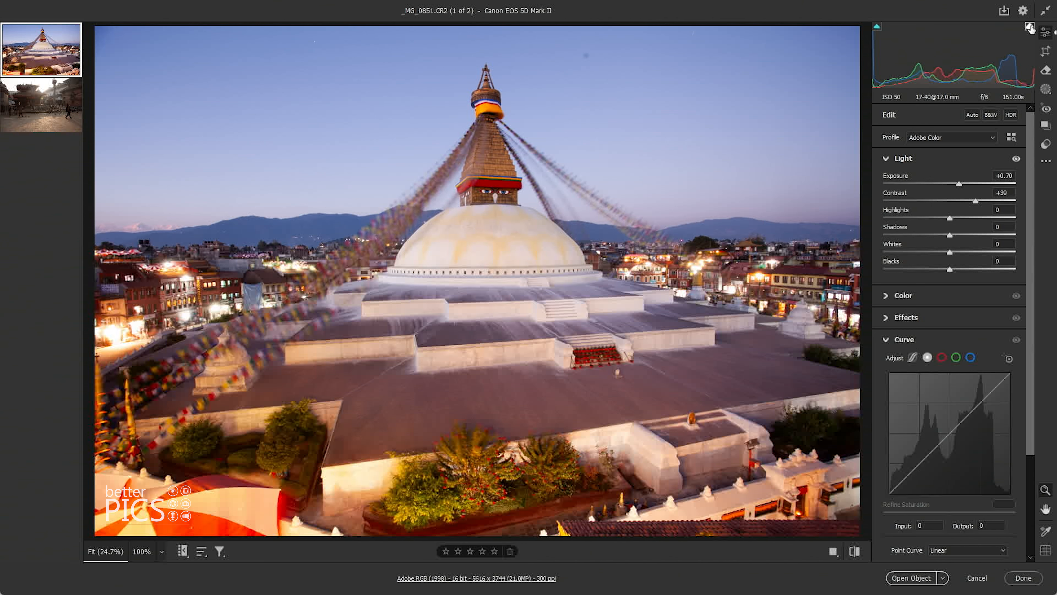
{"action": "left_click", "coordinate": [1029, 28]}
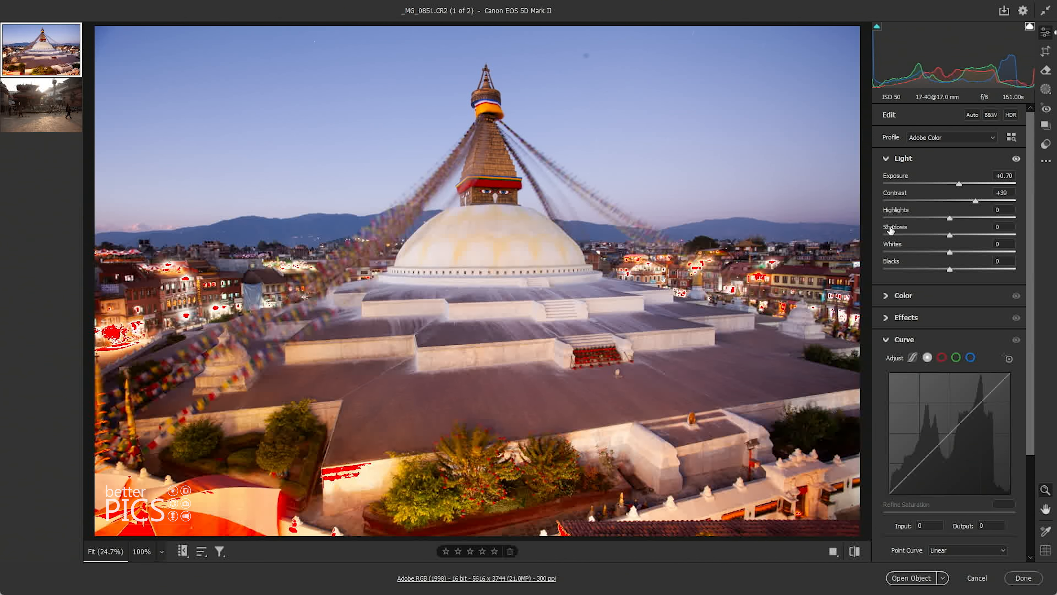
Step: Set highlights to -46, contrast to +38 and shadows to +5, checking the clipped building lights up close
{"action": "left_click_drag", "start_coordinate": [900, 215], "coordinate": [919, 216]}
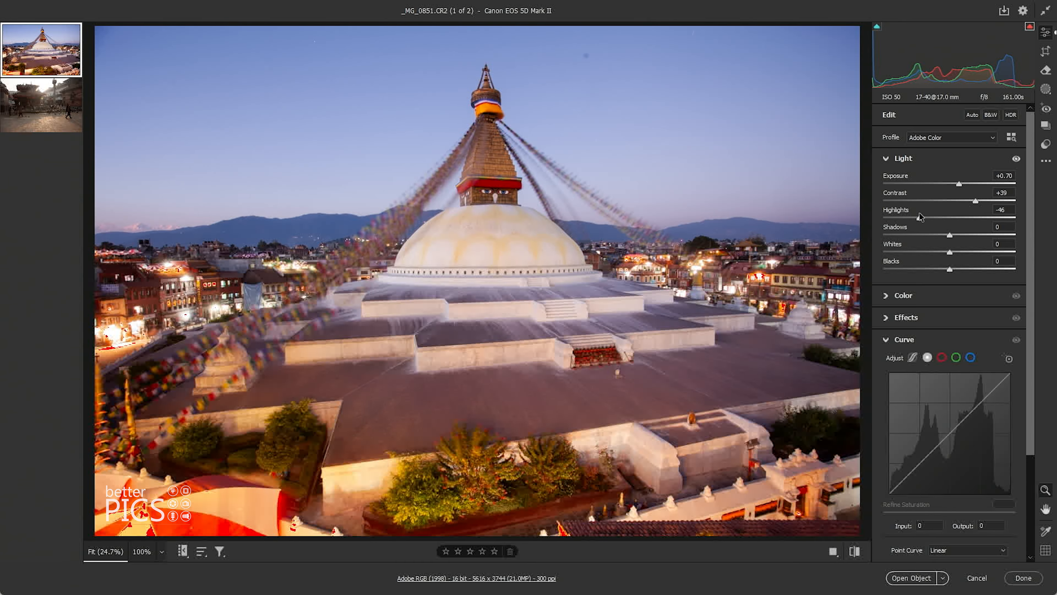
{"action": "left_click_drag", "start_coordinate": [698, 272], "coordinate": [837, 279]}
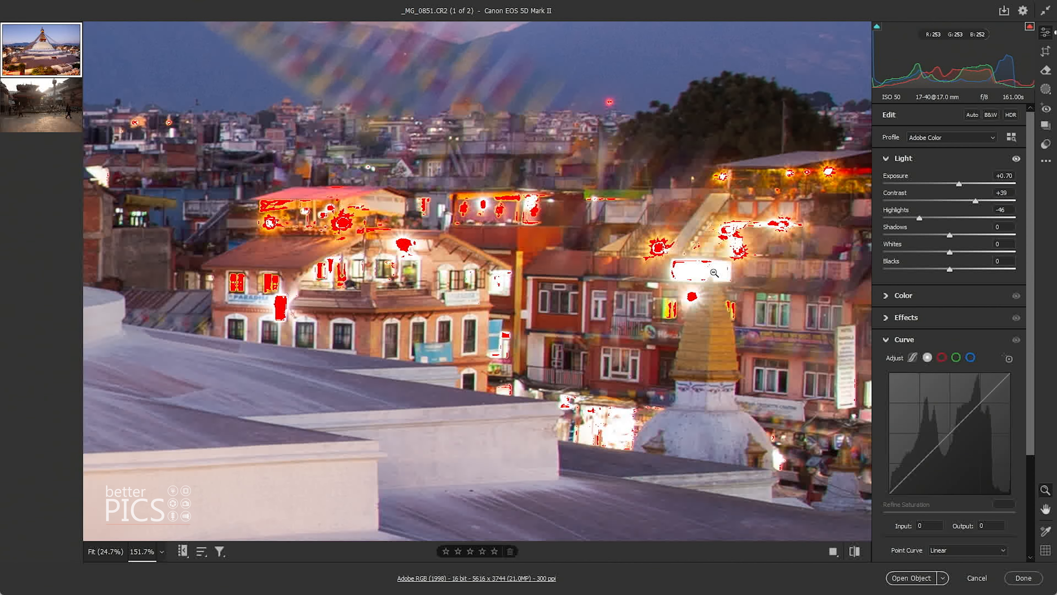
{"action": "left_click", "coordinate": [714, 272]}
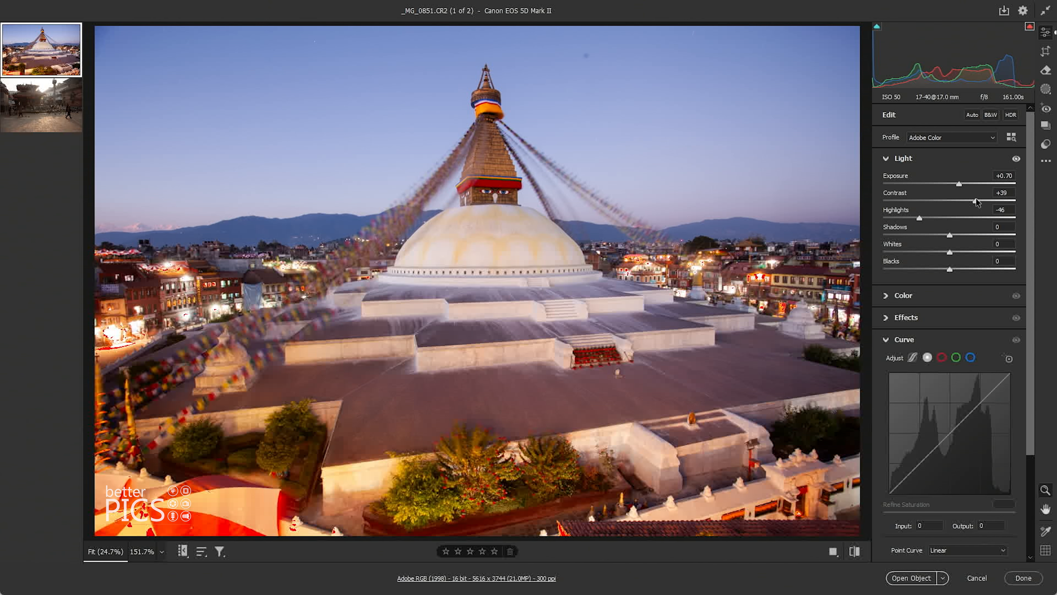
{"action": "left_click_drag", "start_coordinate": [976, 202], "coordinate": [959, 233]}
Step: Set the stupa photo's vibrance to +28 and its saturation to +10
{"action": "left_click", "coordinate": [906, 295]}
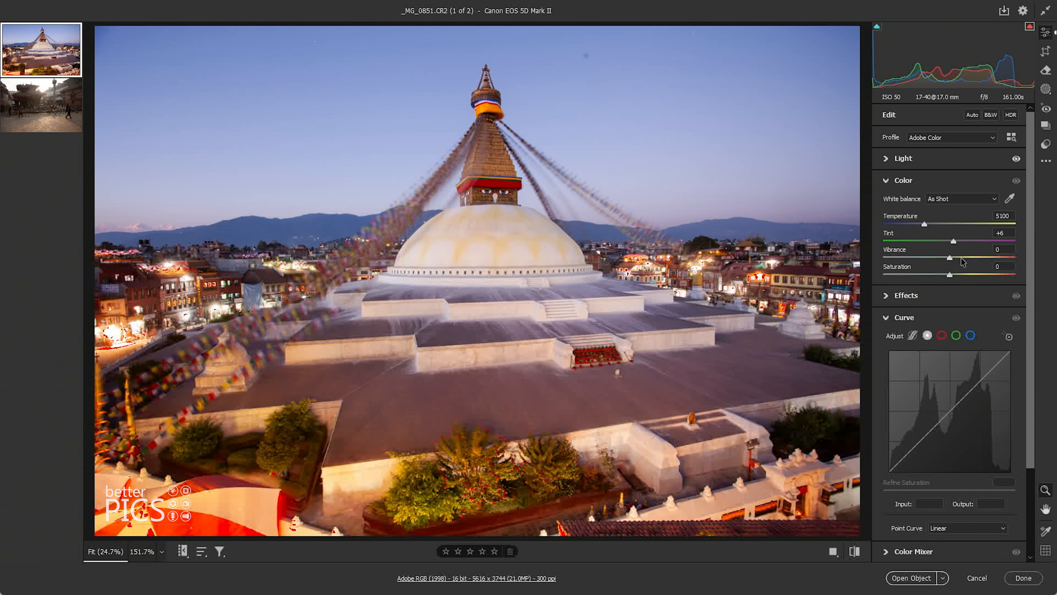
{"action": "left_click_drag", "start_coordinate": [961, 258], "coordinate": [969, 258]}
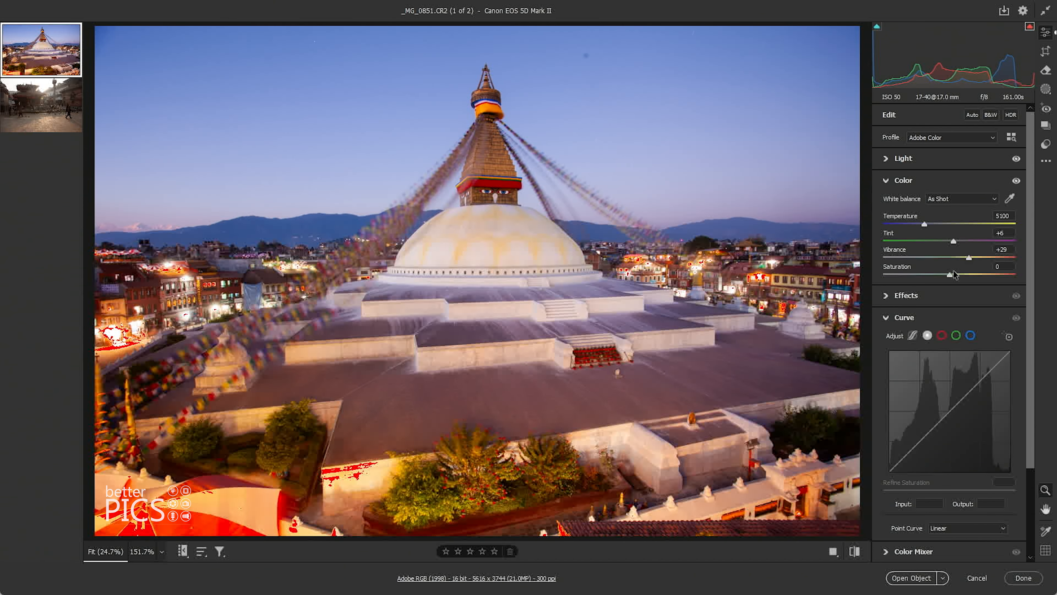
{"action": "left_click_drag", "start_coordinate": [951, 275], "coordinate": [959, 276]}
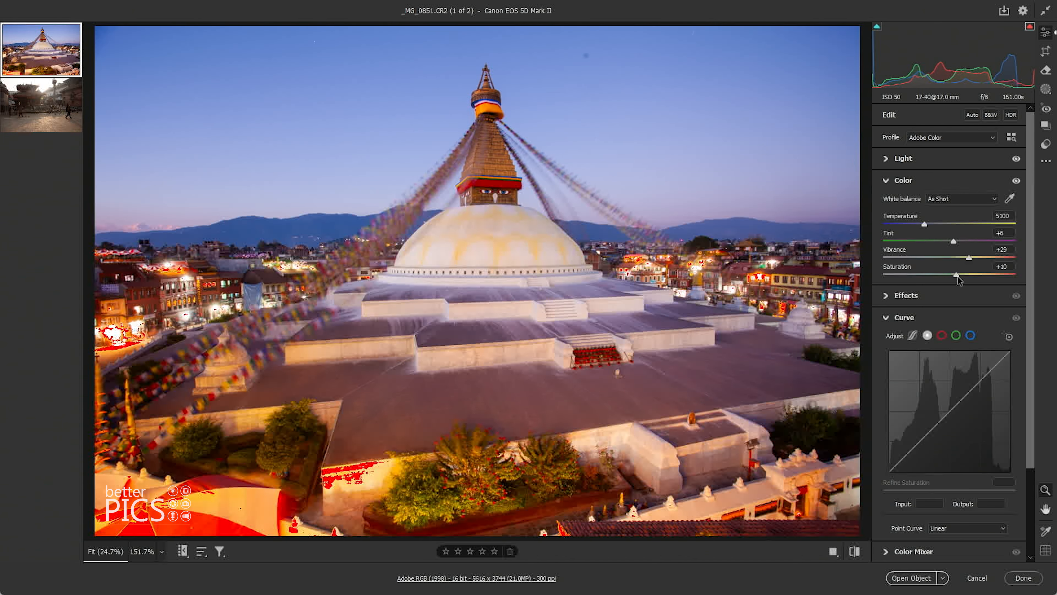
{"action": "left_click_drag", "start_coordinate": [968, 257], "coordinate": [969, 260]}
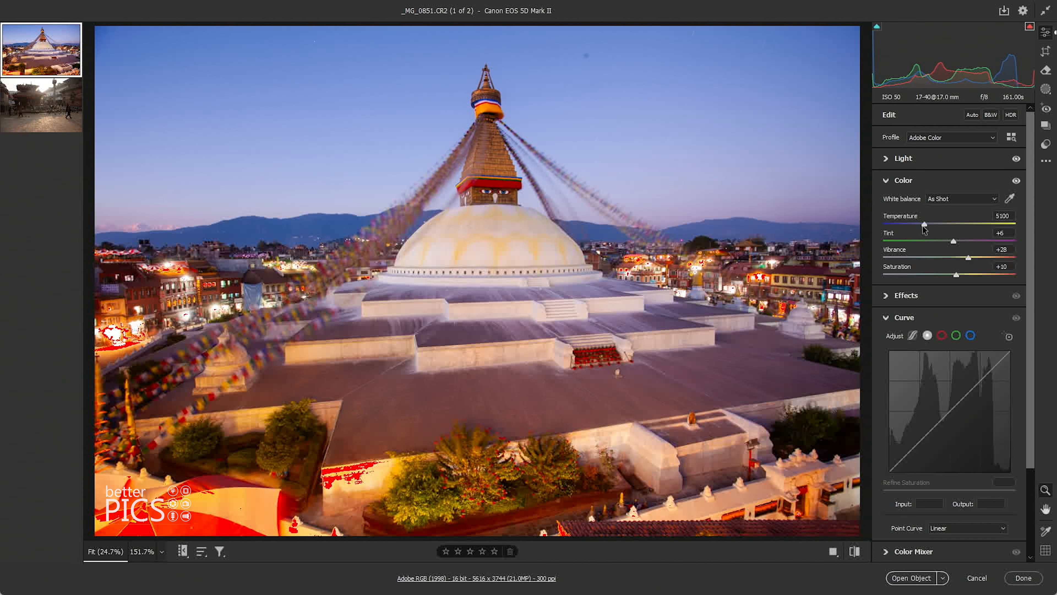
Step: Set the white balance temperature to 4700 and the tint to +13, and turn off the highlight clipping warning
{"action": "left_click_drag", "start_coordinate": [924, 225], "coordinate": [920, 226]}
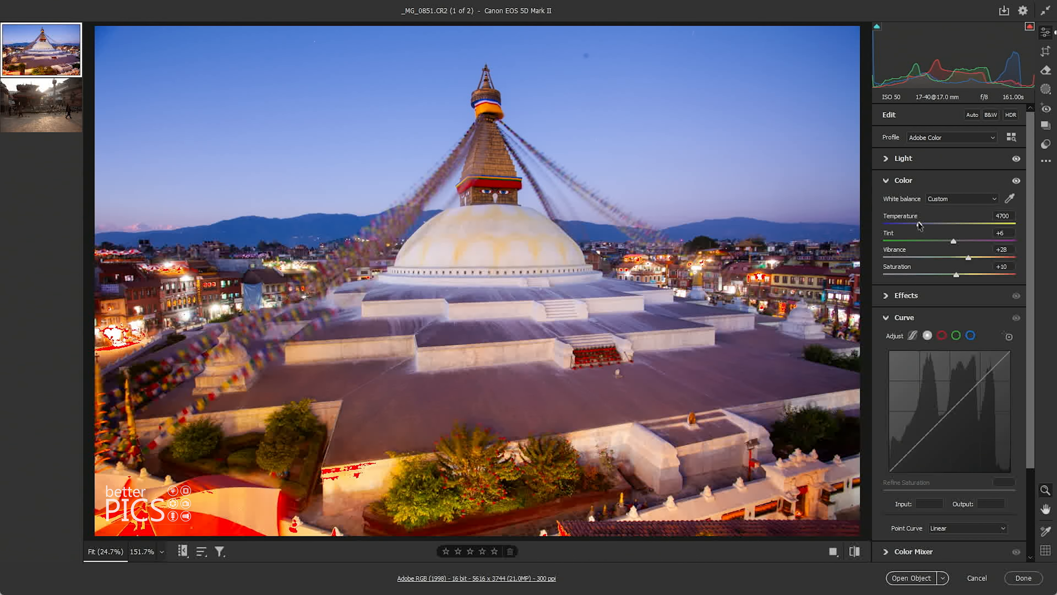
{"action": "left_click", "coordinate": [1029, 26]}
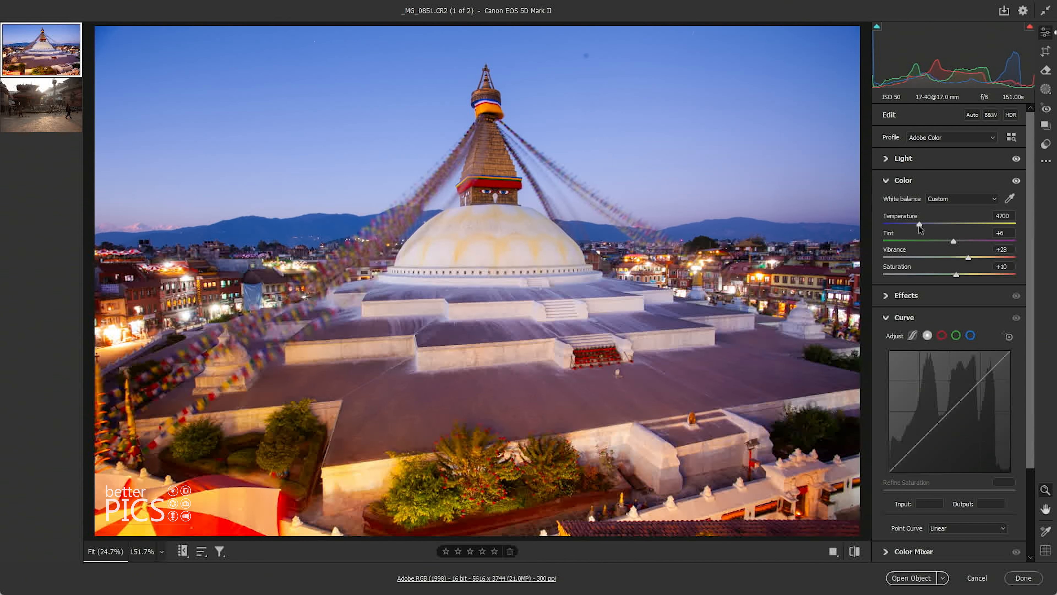
{"action": "left_click_drag", "start_coordinate": [956, 240], "coordinate": [961, 241]}
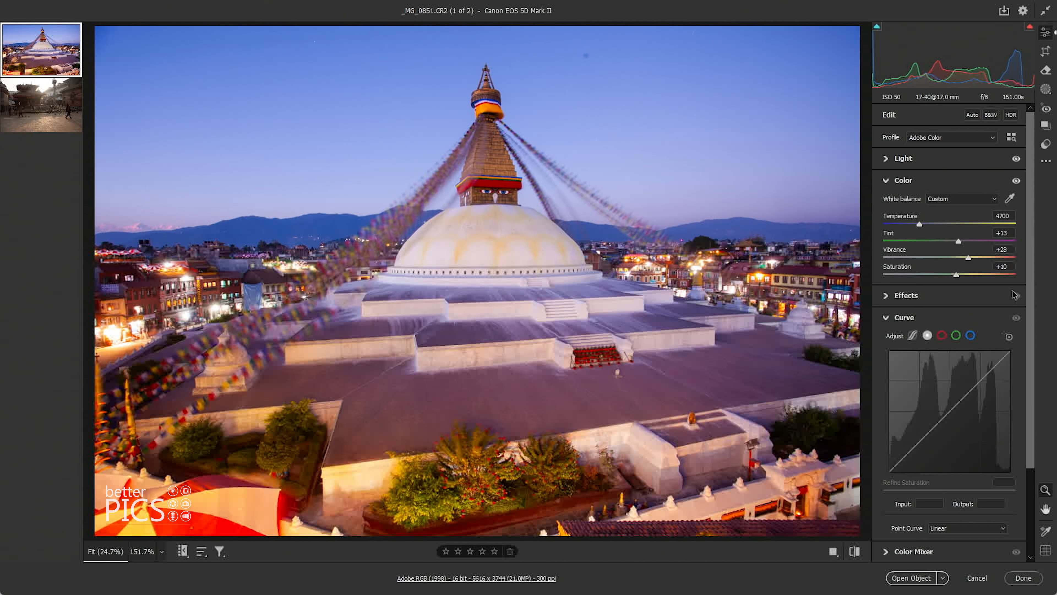
Step: Set sharpening to 54 with masking at 78, and check the tower and terraces up close
{"action": "left_click", "coordinate": [886, 320]}
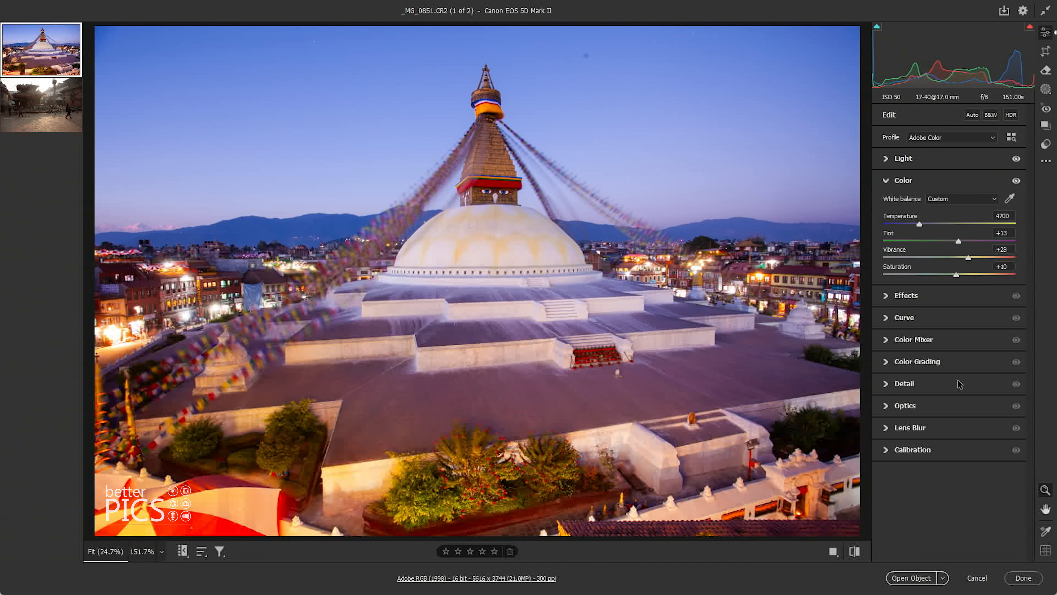
{"action": "left_click", "coordinate": [886, 383]}
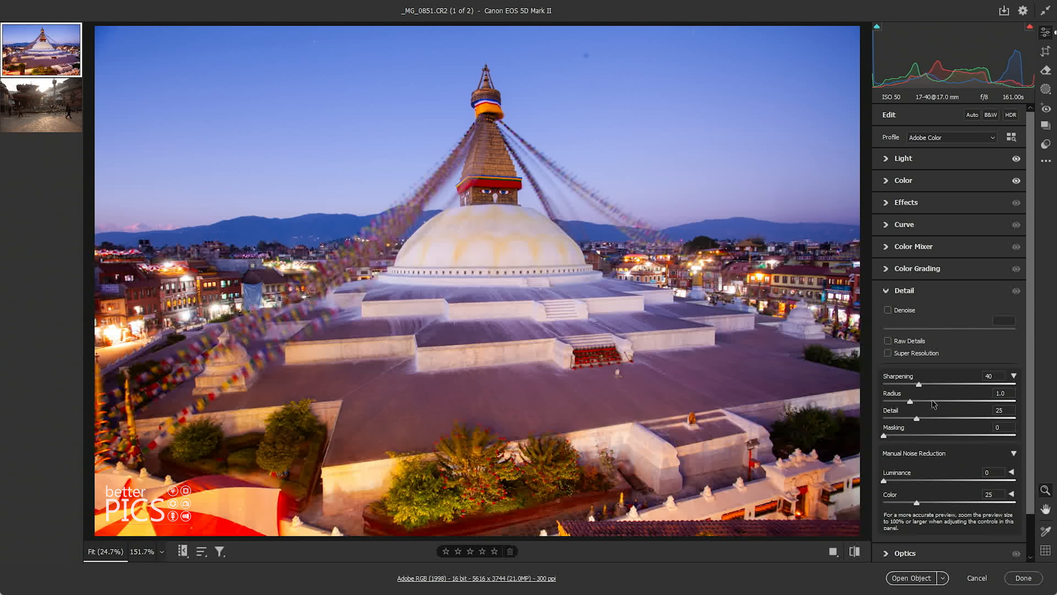
{"action": "left_click_drag", "start_coordinate": [919, 380], "coordinate": [932, 384]}
{"action": "left_click_drag", "start_coordinate": [984, 435], "coordinate": [987, 436]}
{"action": "left_click", "coordinate": [504, 194]}
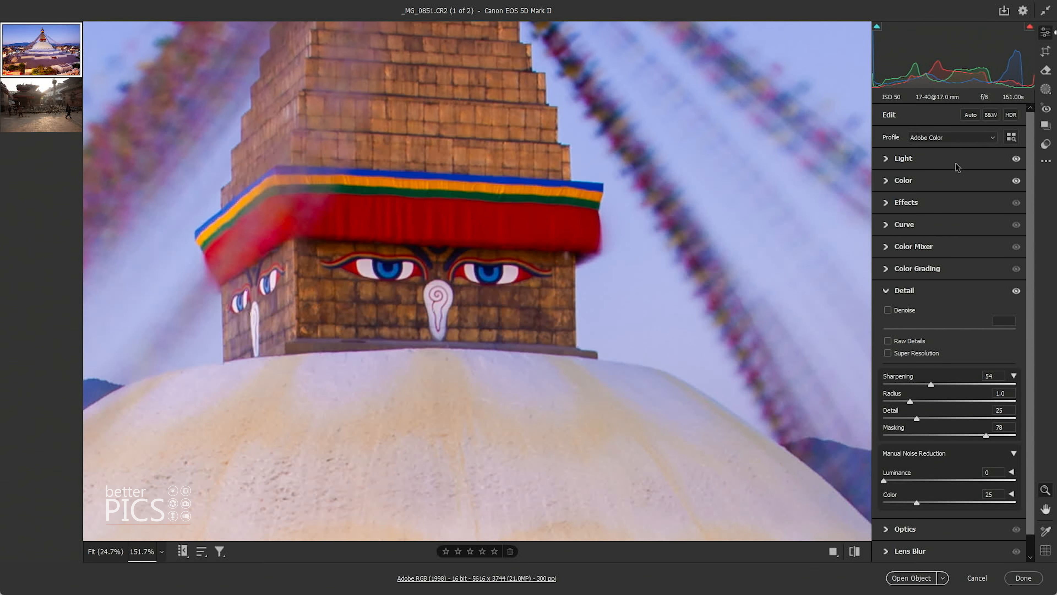
{"action": "left_click", "coordinate": [569, 243]}
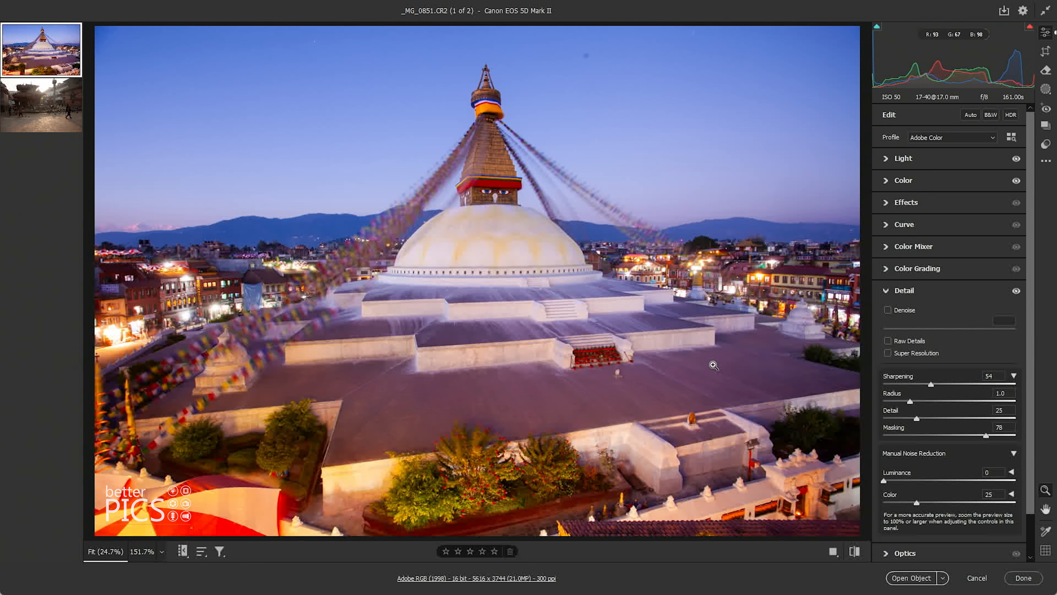
{"action": "left_click", "coordinate": [717, 326]}
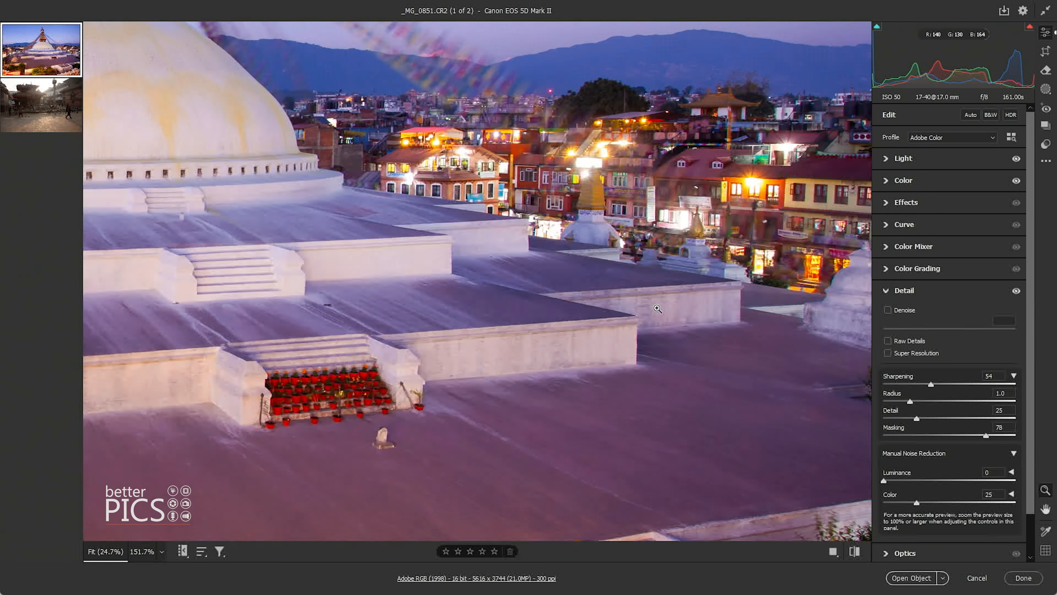
{"action": "left_click", "coordinate": [657, 308]}
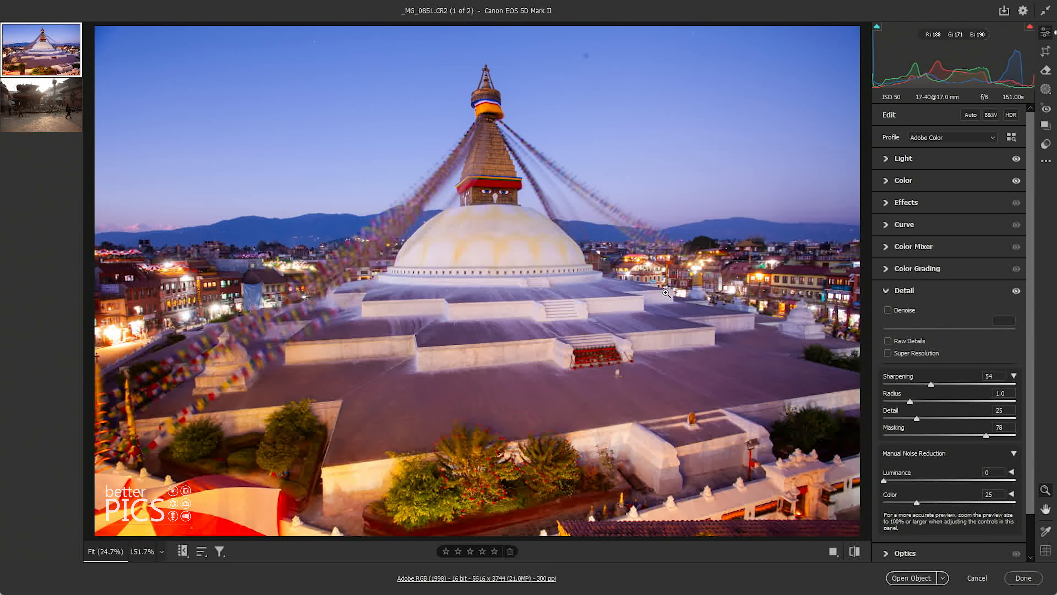
Step: Expand the Light and Color settings together and switch to the second photo, _MG_3590.CR2
{"action": "left_click", "coordinate": [921, 163]}
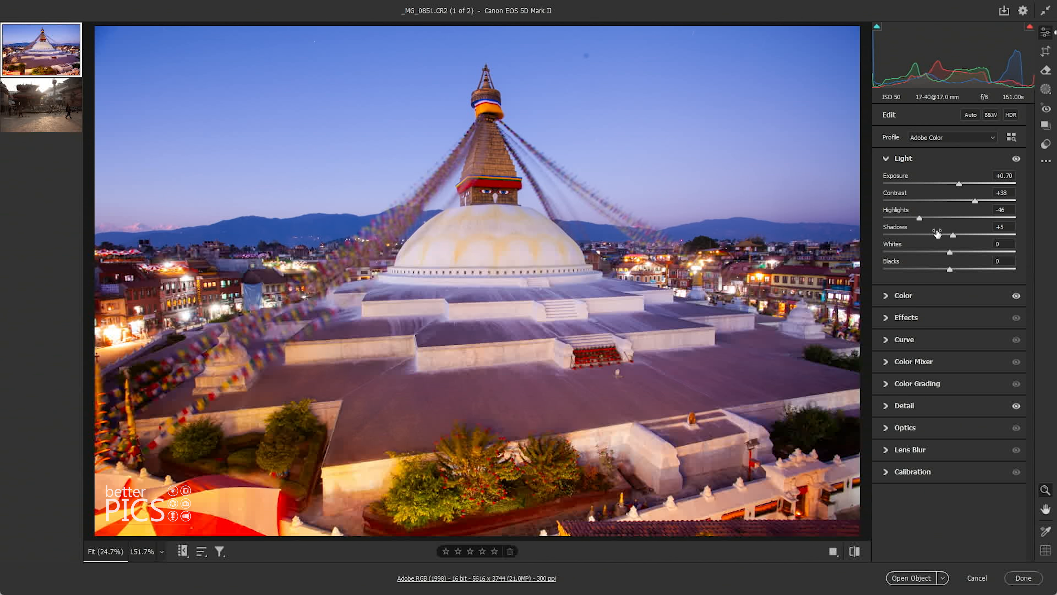
{"action": "left_click", "coordinate": [920, 298]}
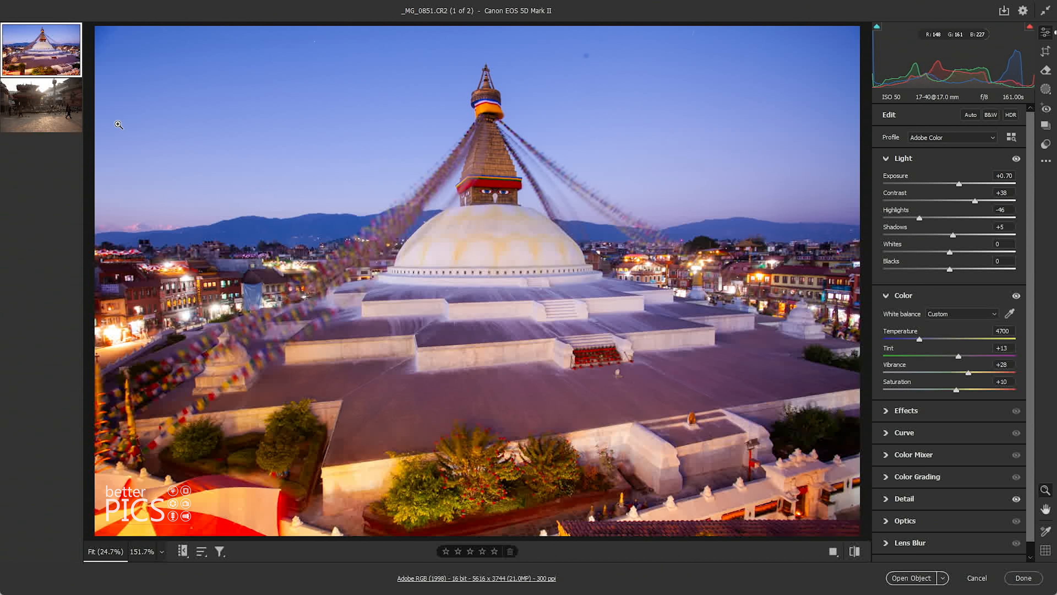
{"action": "left_click", "coordinate": [61, 118]}
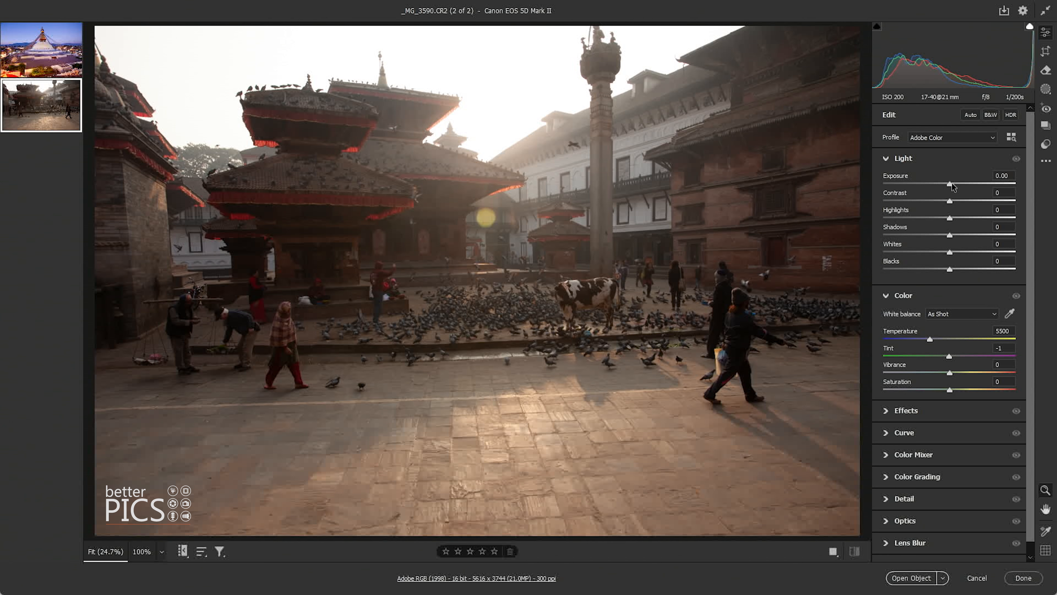
Step: Try an exposure of -0.30 and highlights of -53 on the square photo, and reset both values
{"action": "left_click_drag", "start_coordinate": [951, 183], "coordinate": [915, 218]}
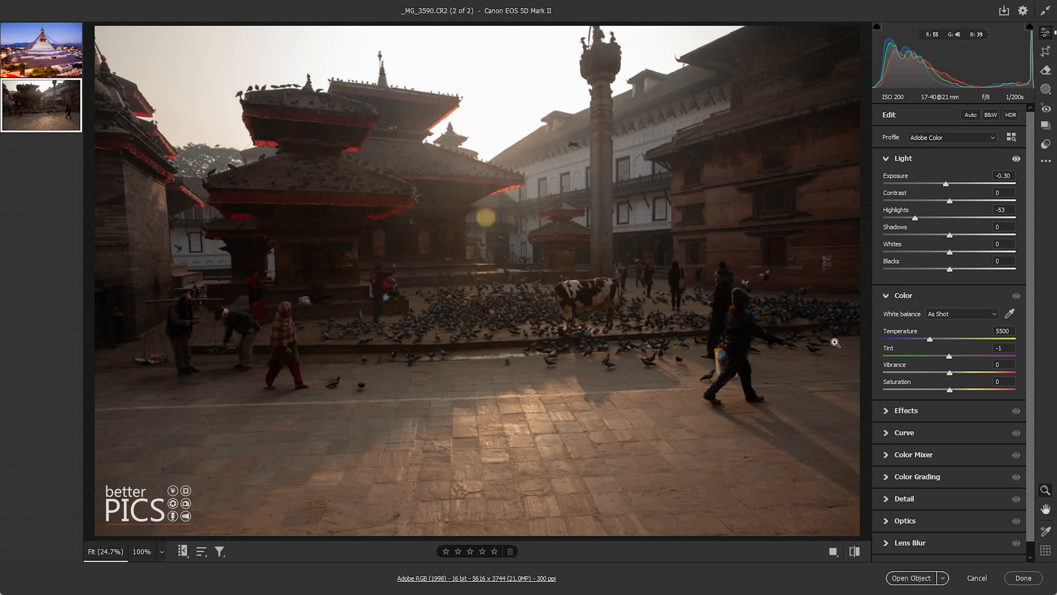
{"action": "double_click", "coordinate": [915, 218]}
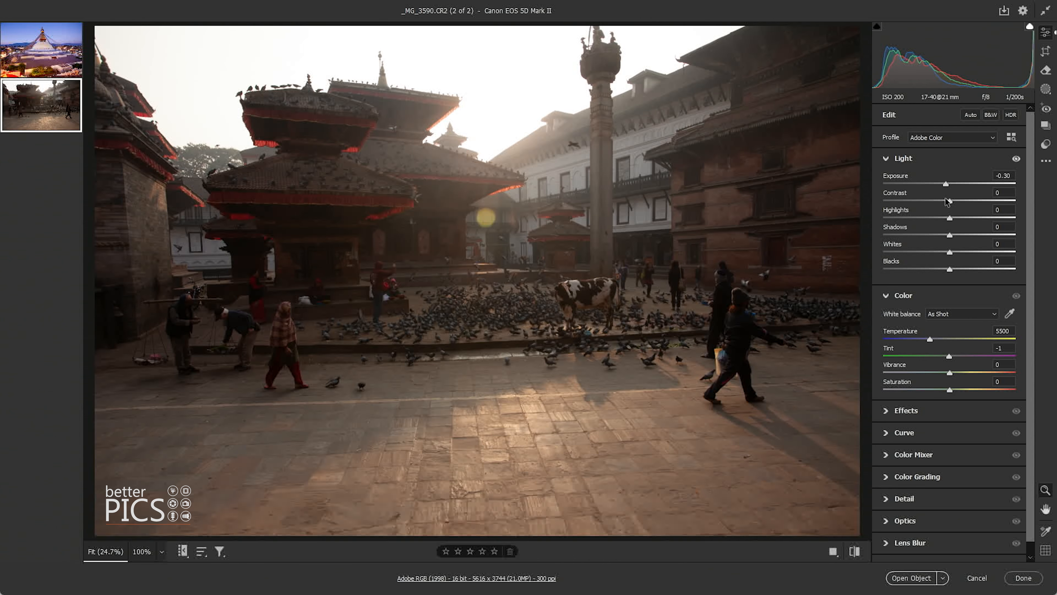
{"action": "double_click", "coordinate": [945, 183]}
Step: Try brightening the point curve with two points and darkening it with one at input 191, output 172, removing each point
{"action": "left_click", "coordinate": [922, 437]}
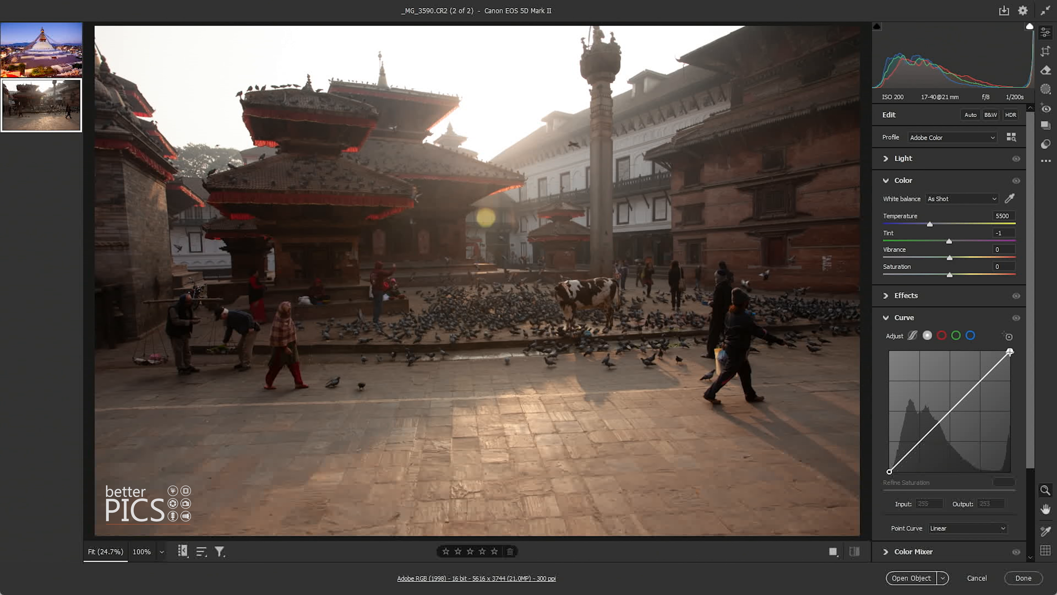
{"action": "left_click_drag", "start_coordinate": [1010, 352], "coordinate": [1022, 353]}
{"action": "left_click_drag", "start_coordinate": [975, 385], "coordinate": [970, 383]}
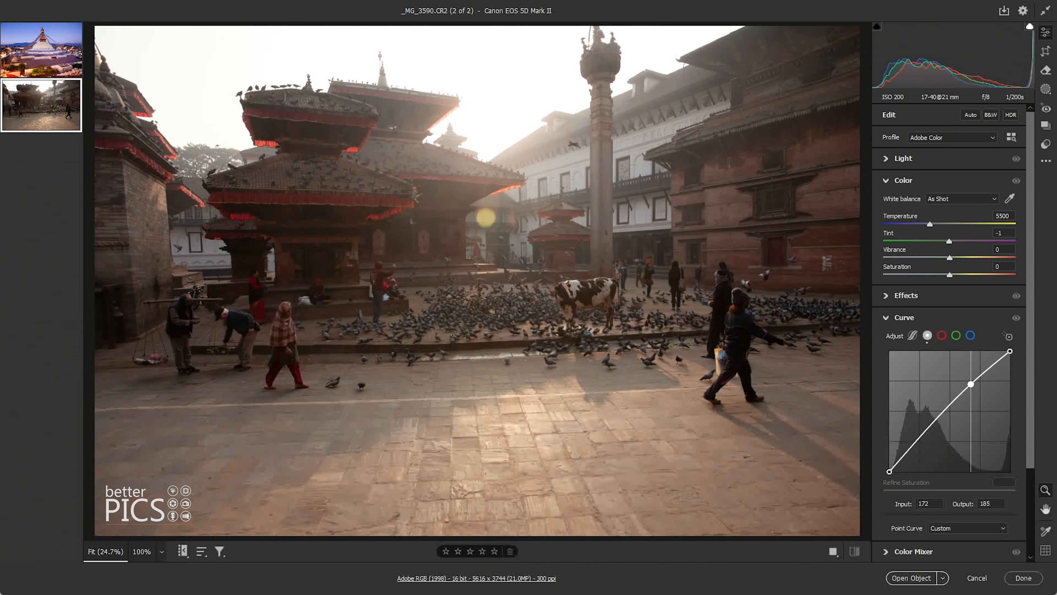
{"action": "left_click_drag", "start_coordinate": [926, 435], "coordinate": [918, 434]}
{"action": "left_click_drag", "start_coordinate": [970, 383], "coordinate": [981, 379]}
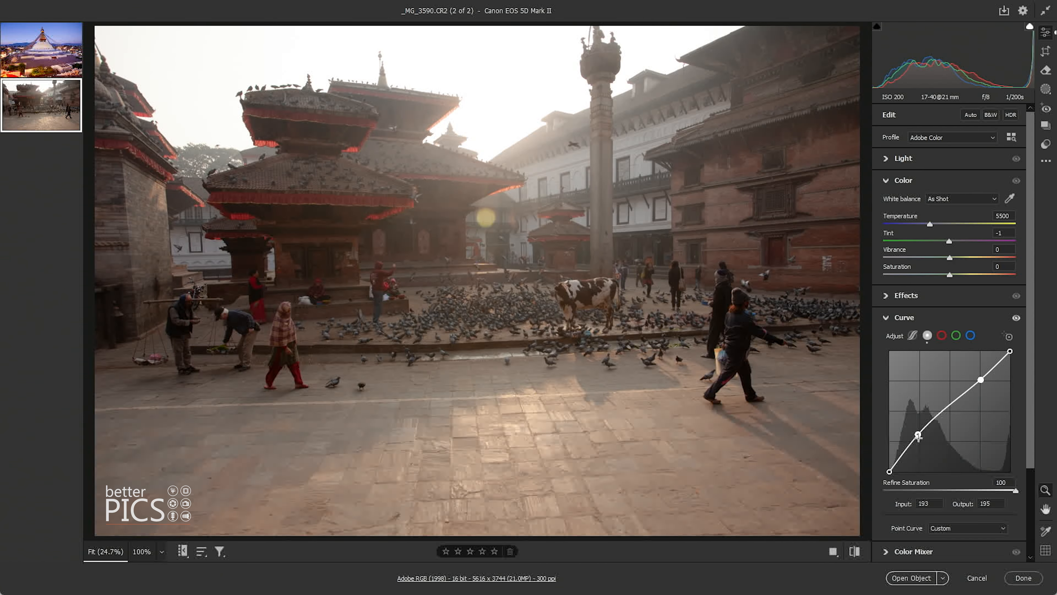
{"action": "left_click_drag", "start_coordinate": [918, 434], "coordinate": [924, 479]}
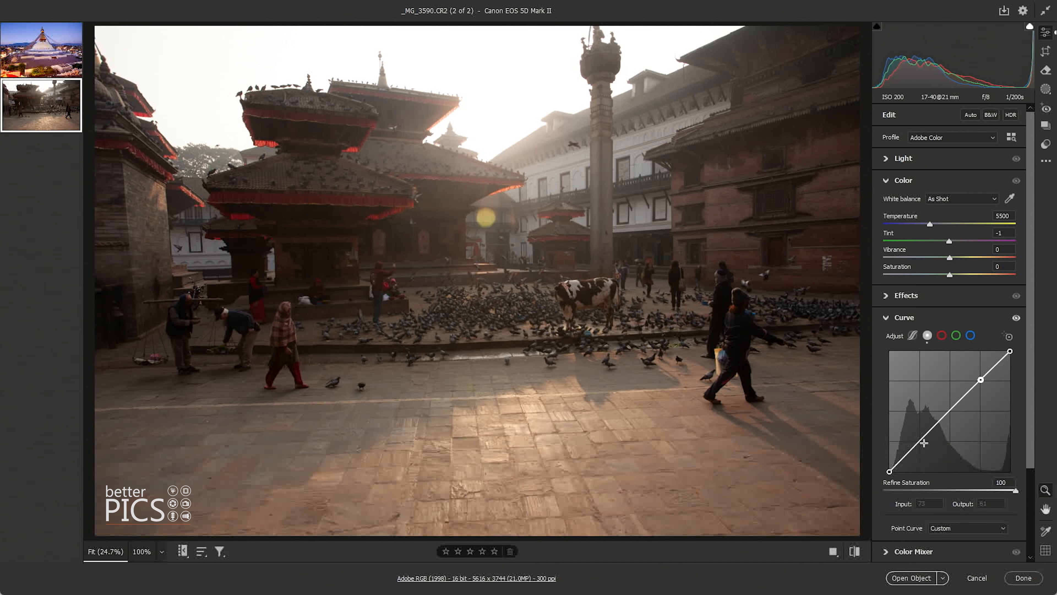
{"action": "double_click", "coordinate": [981, 380]}
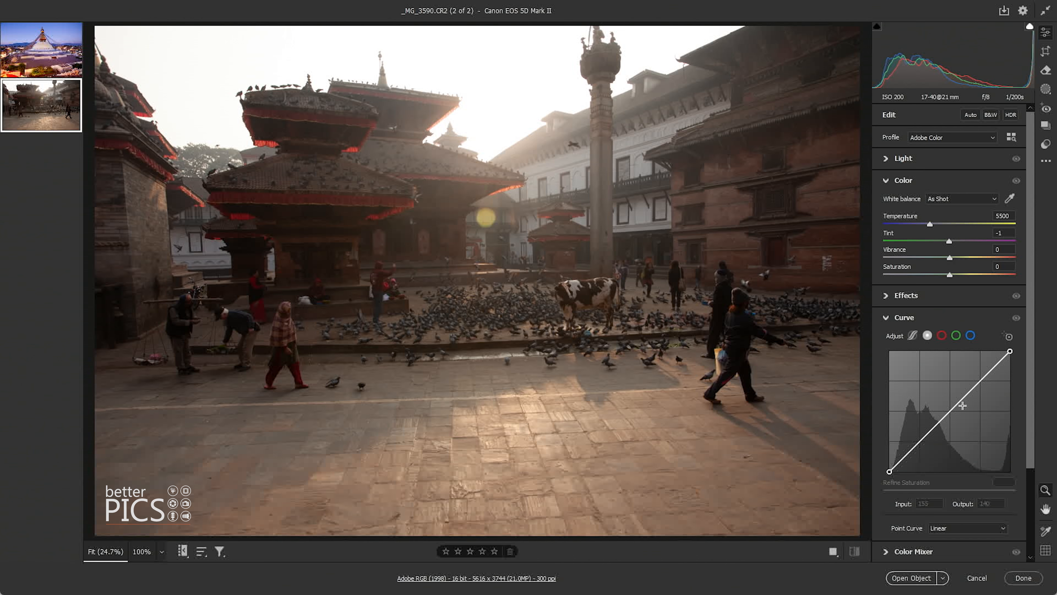
{"action": "left_click_drag", "start_coordinate": [973, 386], "coordinate": [983, 395]}
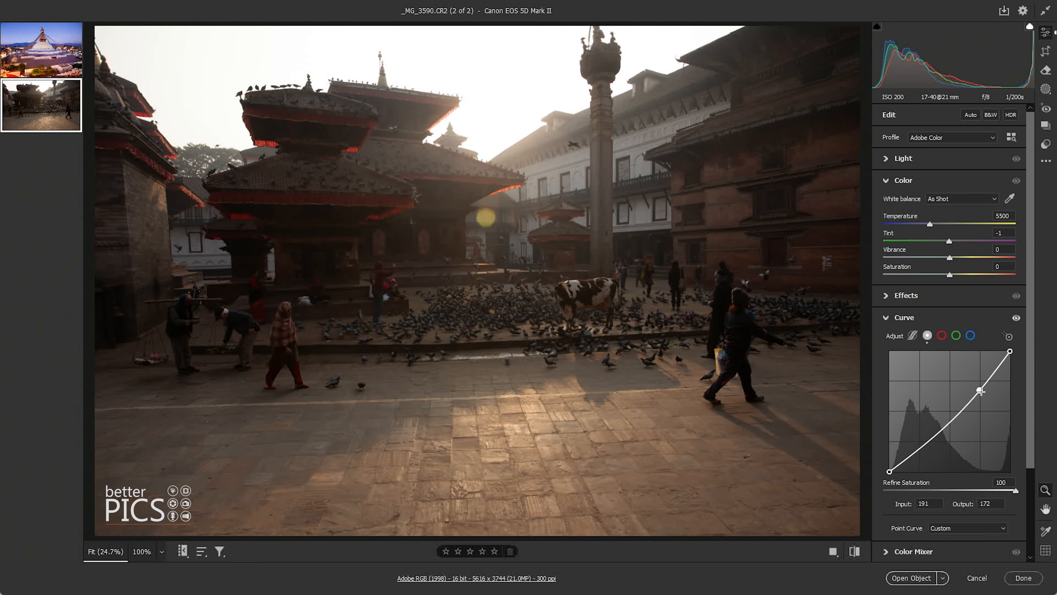
{"action": "double_click", "coordinate": [980, 391]}
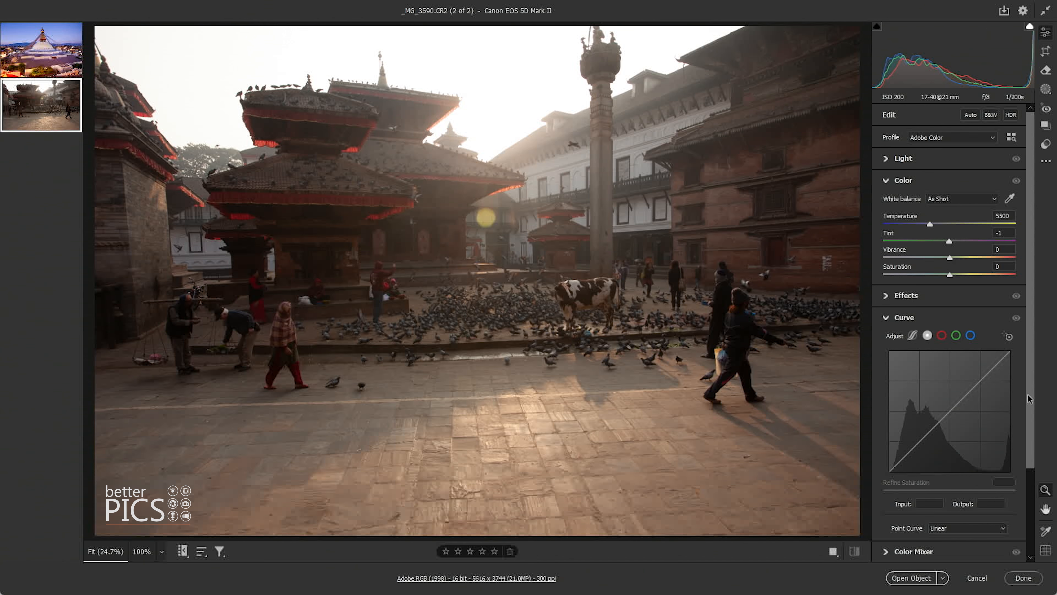
Step: Lower the white endpoint of the point curve to an output of 165 at input 255
{"action": "left_click", "coordinate": [1010, 350]}
{"action": "left_click_drag", "start_coordinate": [1011, 350], "coordinate": [1010, 393]}
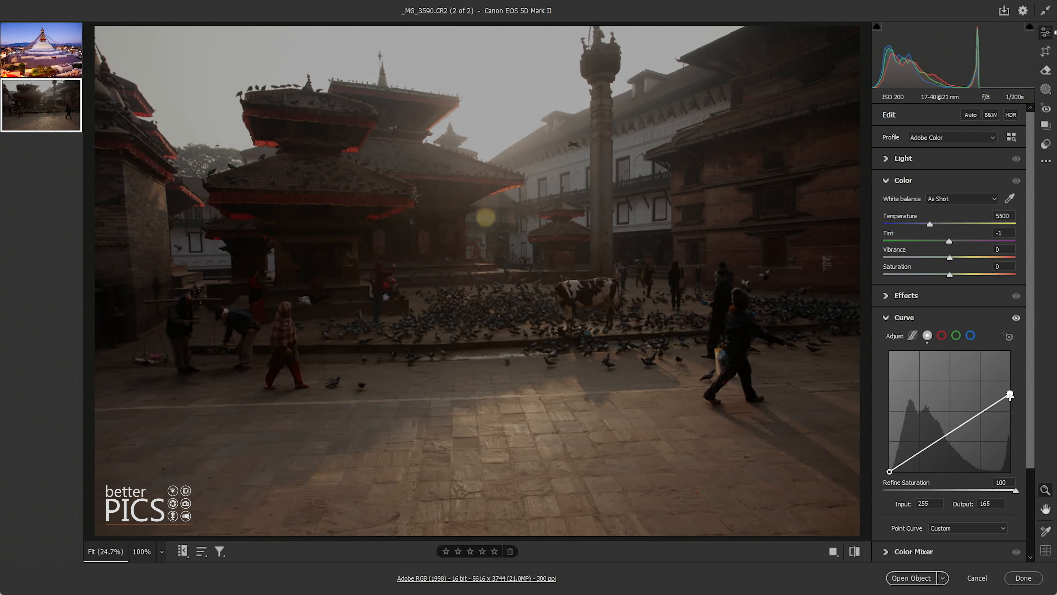
Step: Reshape the point curve with a slightly lowered white endpoint and points at input 221, output 202 and input 95, output 87
{"action": "left_click_drag", "start_coordinate": [1010, 395], "coordinate": [1009, 351]}
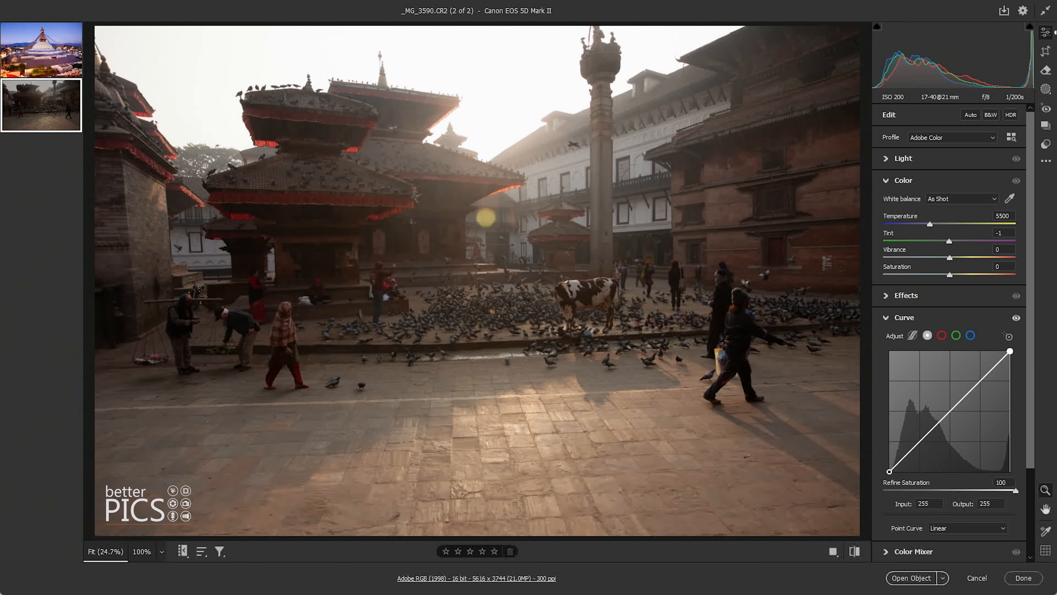
{"action": "left_click_drag", "start_coordinate": [1010, 351], "coordinate": [994, 376]}
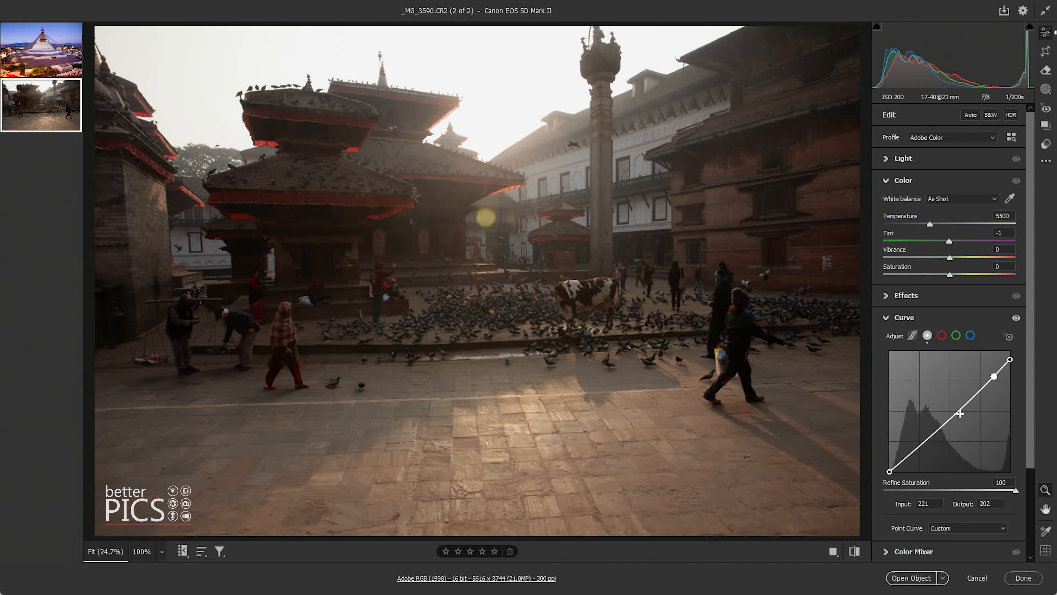
{"action": "left_click", "coordinate": [934, 429]}
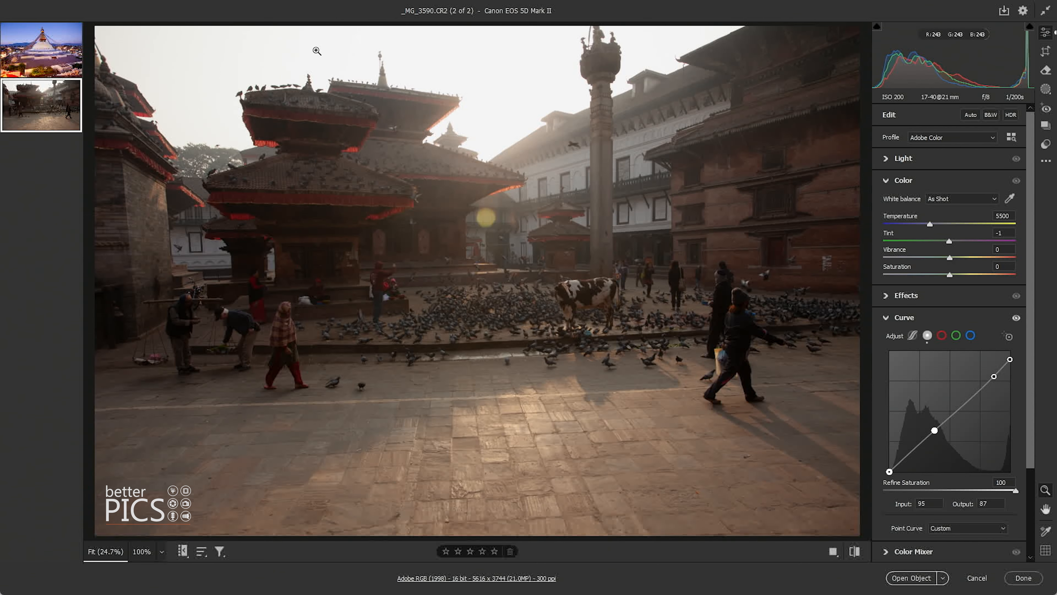
Step: Examine the bright sky around the temple roofs up close and return to the full photo
{"action": "left_click", "coordinate": [418, 48]}
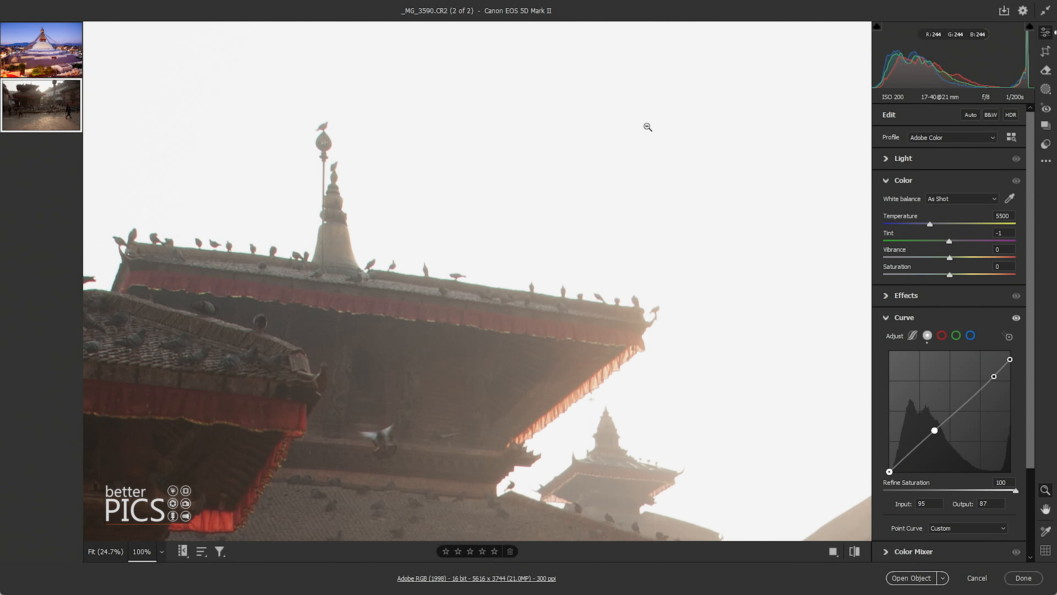
{"action": "left_click_drag", "start_coordinate": [646, 126], "coordinate": [594, 120]}
{"action": "key", "text": "h"}
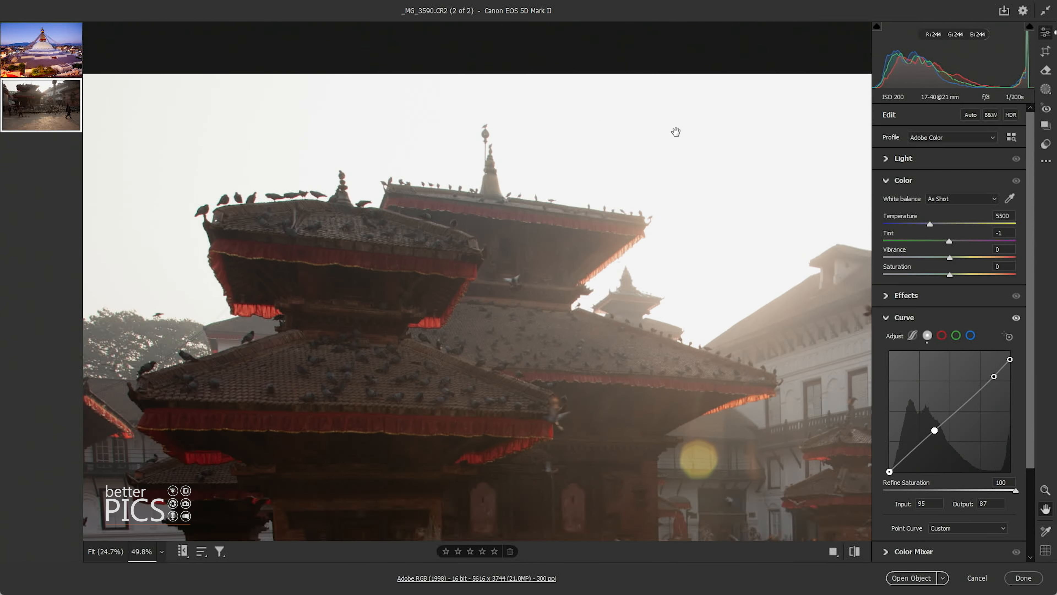
{"action": "left_click_drag", "start_coordinate": [675, 132], "coordinate": [473, 109]}
{"action": "left_click", "coordinate": [504, 112]}
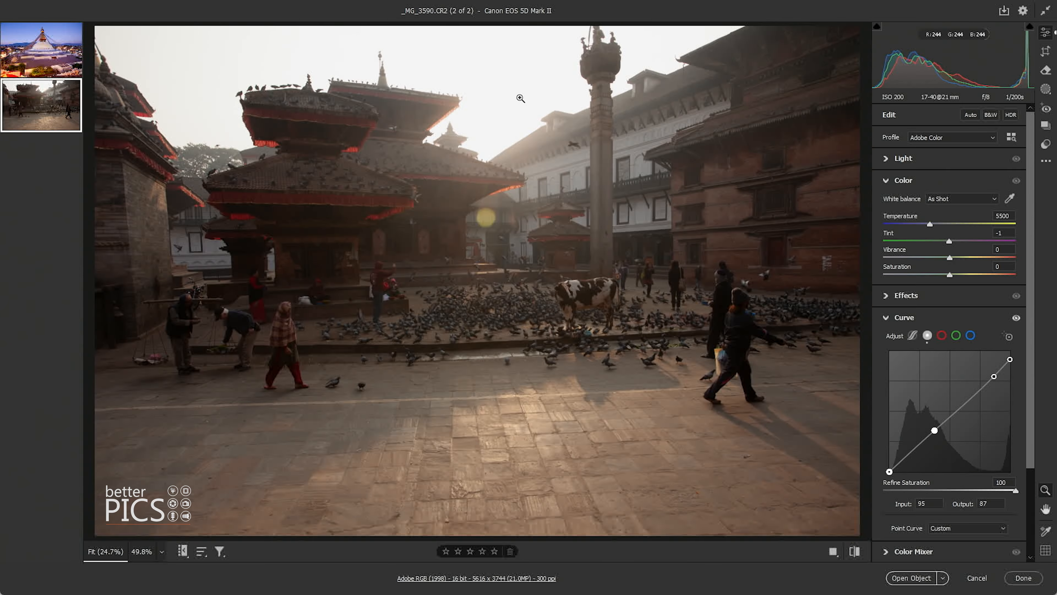
{"action": "left_click", "coordinate": [516, 80]}
{"action": "key", "text": "space"}
{"action": "mouse_move", "coordinate": [448, 63]}
{"action": "left_mouse_down"}
{"action": "mouse_move", "coordinate": [460, 82]}
{"action": "mouse_move", "coordinate": [481, 83]}
{"action": "mouse_move", "coordinate": [469, 88]}
{"action": "mouse_move", "coordinate": [507, 89]}
{"action": "left_mouse_up"}
{"action": "left_click_drag", "start_coordinate": [384, 88], "coordinate": [431, 89]}
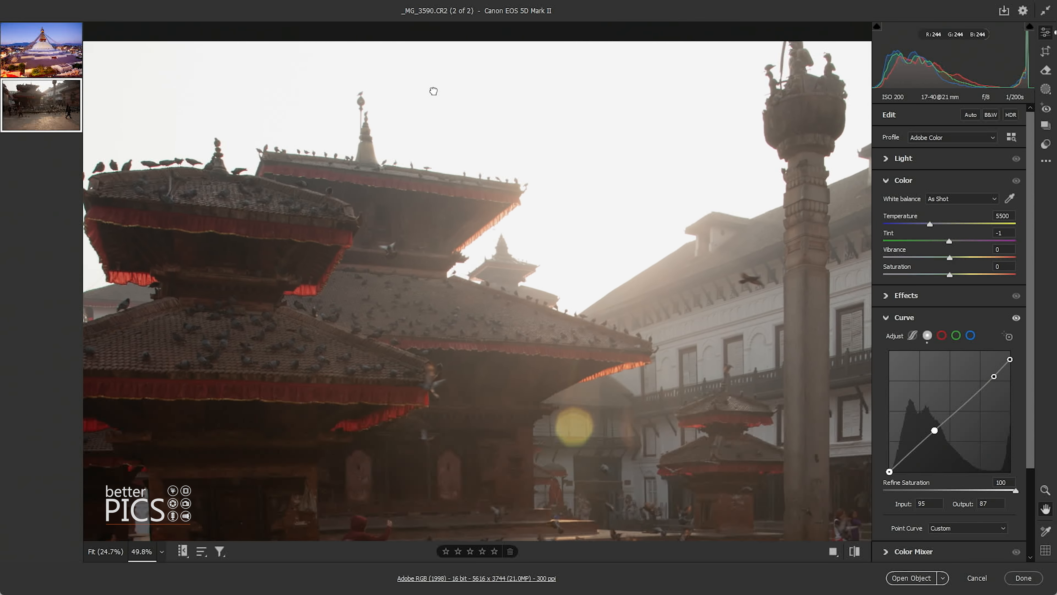
{"action": "left_click_drag", "start_coordinate": [345, 94], "coordinate": [477, 87]}
{"action": "mouse_move", "coordinate": [295, 90]}
{"action": "left_mouse_down"}
{"action": "mouse_move", "coordinate": [483, 89]}
{"action": "mouse_move", "coordinate": [515, 103]}
{"action": "left_mouse_up"}
{"action": "left_click", "coordinate": [516, 104]}
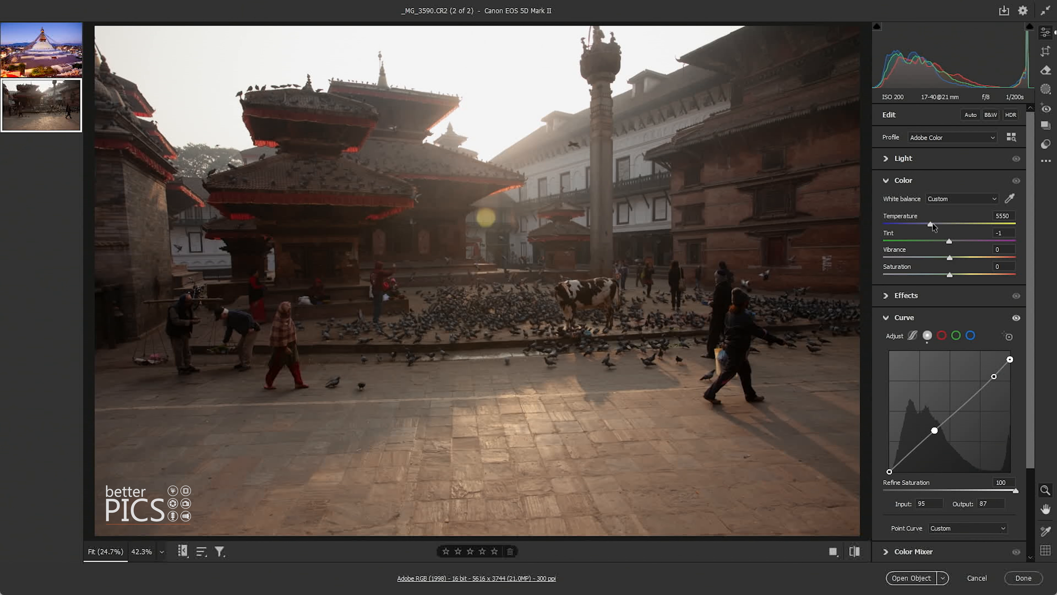
Step: Warm the square photo's white balance with a temperature of 6950 and a tint of +4
{"action": "left_click_drag", "start_coordinate": [931, 224], "coordinate": [941, 224]}
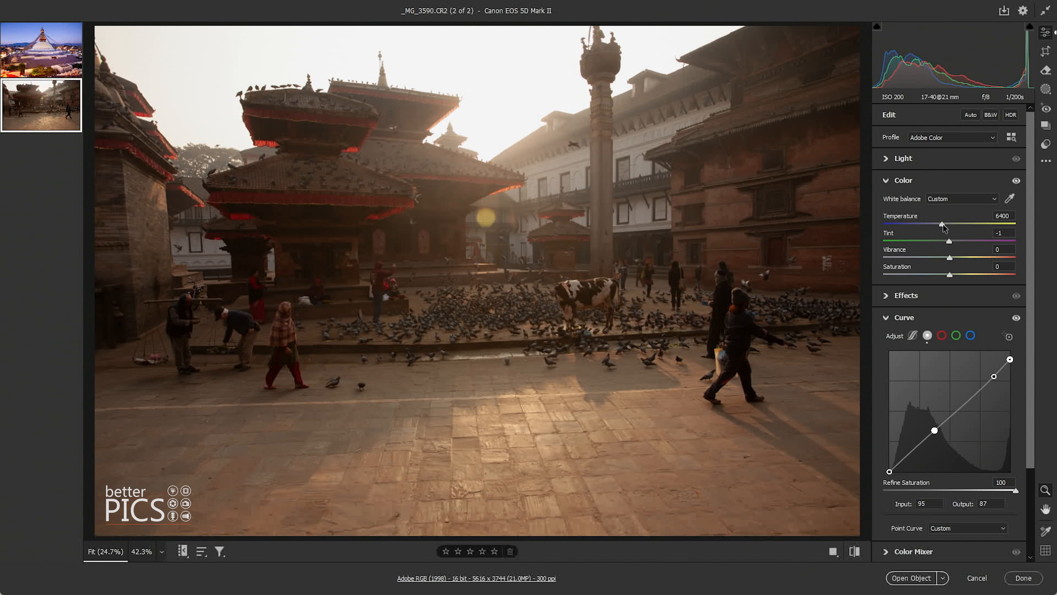
{"action": "left_click_drag", "start_coordinate": [942, 224], "coordinate": [944, 225]}
{"action": "left_click_drag", "start_coordinate": [947, 227], "coordinate": [952, 241]}
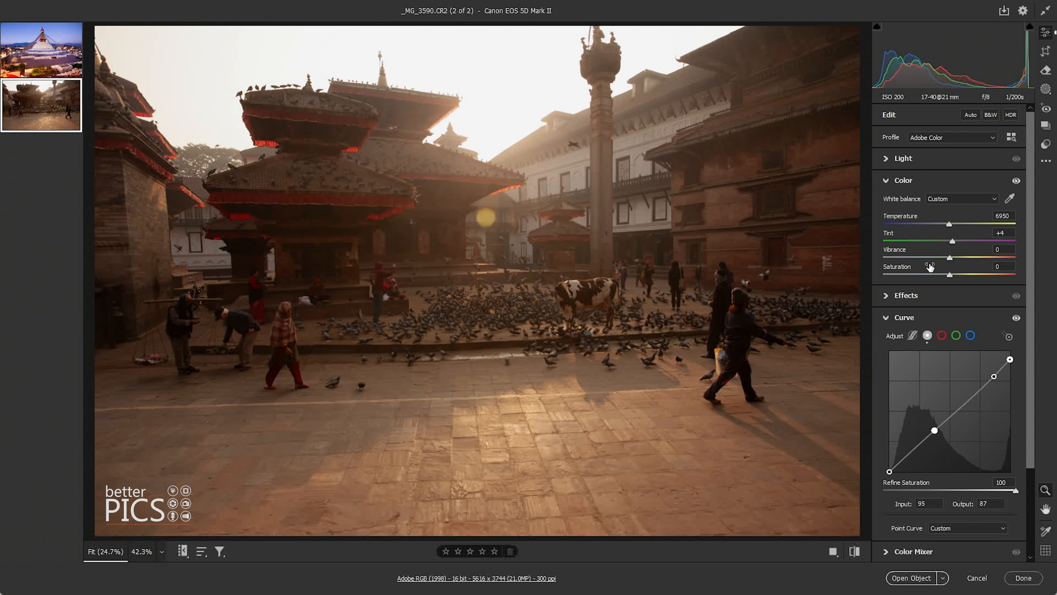
Step: Set the square photo's contrast to +13, shadows to +5 and highlights to -8
{"action": "left_click", "coordinate": [885, 159]}
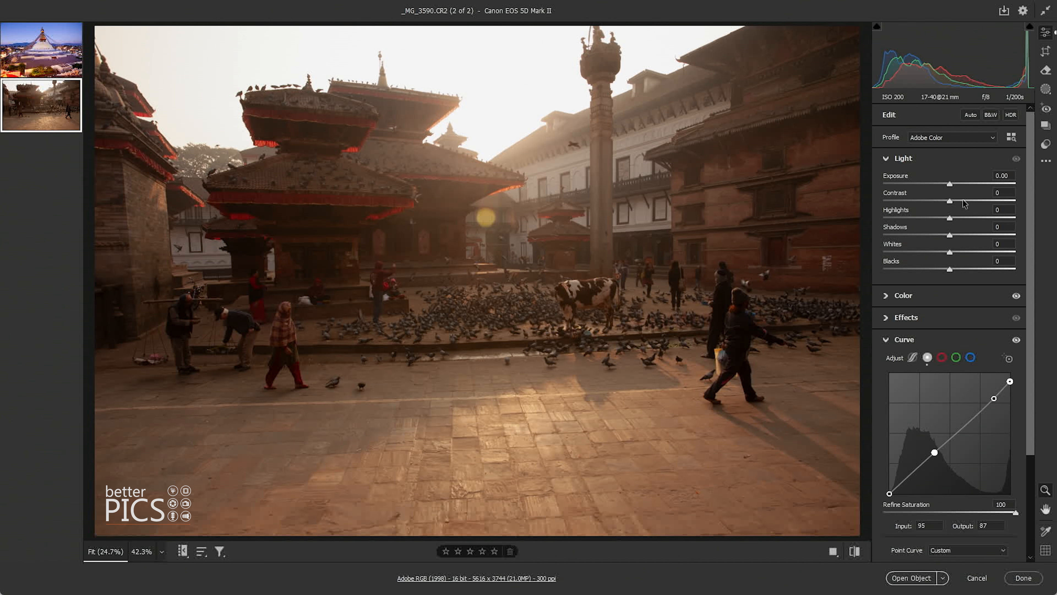
{"action": "left_click_drag", "start_coordinate": [962, 203], "coordinate": [958, 203]}
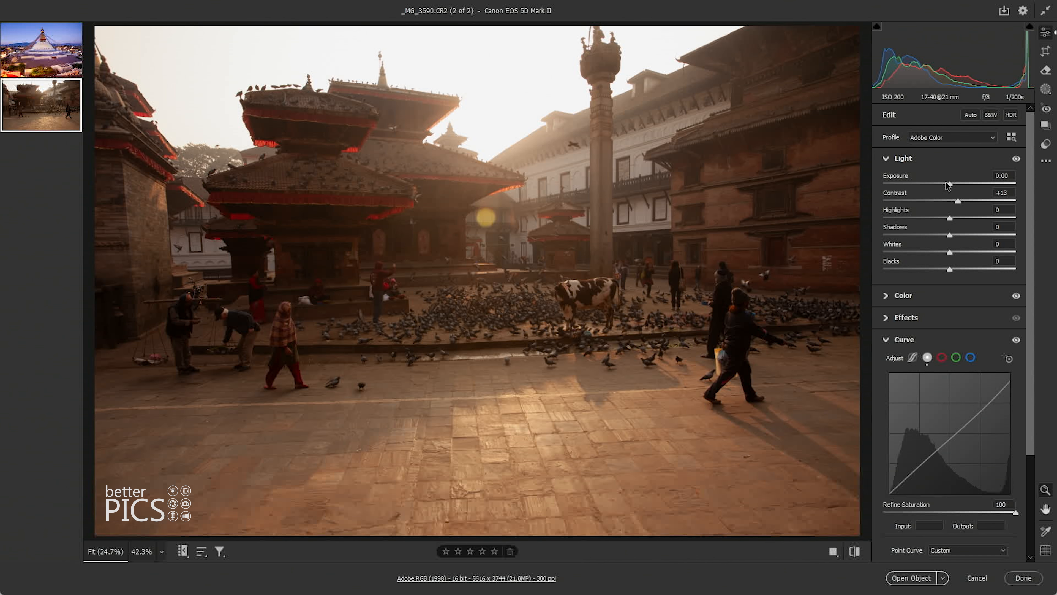
{"action": "left_click_drag", "start_coordinate": [953, 236], "coordinate": [945, 219]}
{"action": "left_click_drag", "start_coordinate": [947, 217], "coordinate": [943, 217]}
Step: Raise the square photo's vibrance to +30 and saturation to +5
{"action": "scroll", "coordinate": [936, 411], "scroll_direction": "down", "scroll_amount": 2}
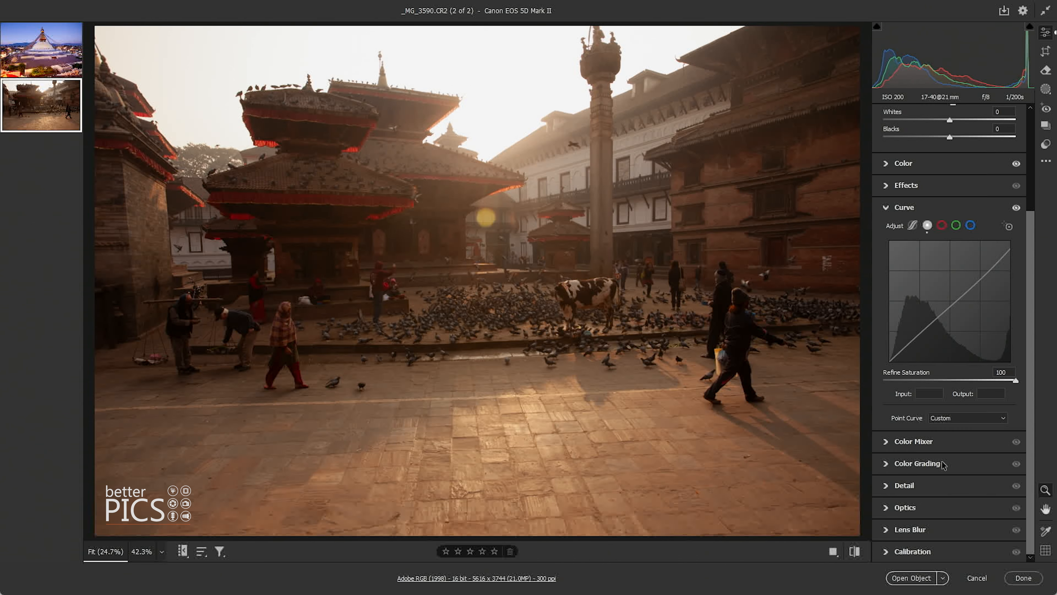
{"action": "left_click", "coordinate": [928, 234]}
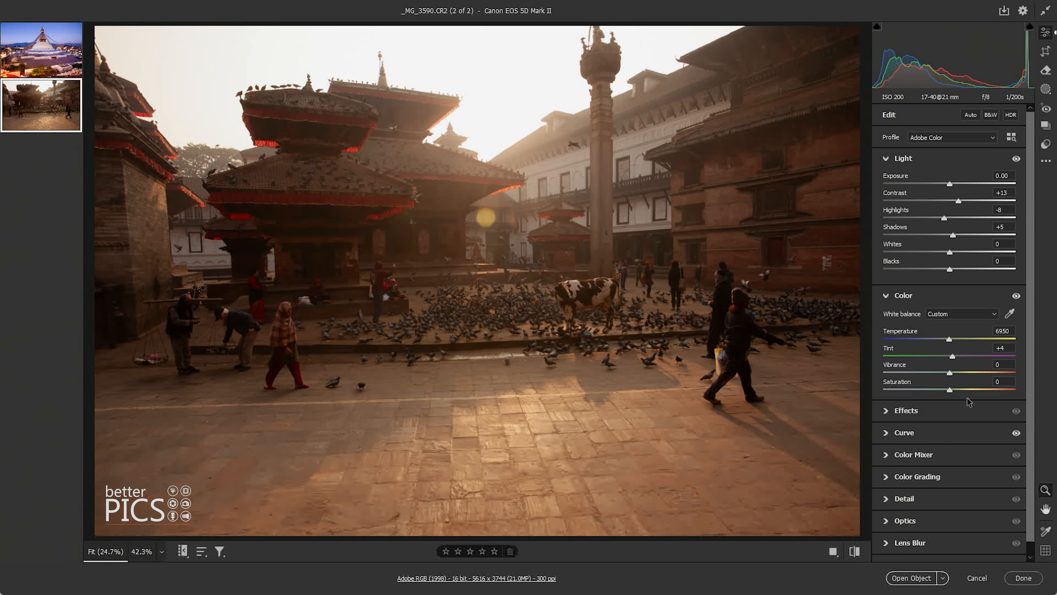
{"action": "mouse_move", "coordinate": [962, 371]}
{"action": "left_mouse_down"}
{"action": "mouse_move", "coordinate": [972, 377]}
{"action": "mouse_move", "coordinate": [954, 388]}
{"action": "left_mouse_up"}
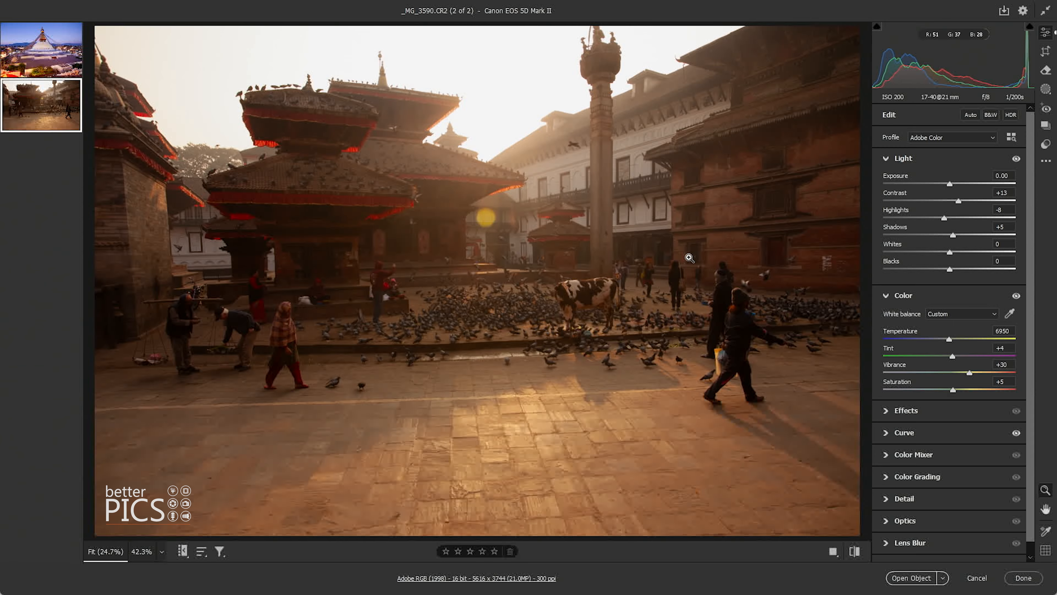
Step: Check the square photo's adjustments and view the stupa photo, _MG_0851.CR2, for comparison
{"action": "left_click", "coordinate": [570, 302]}
{"action": "left_click", "coordinate": [516, 314]}
{"action": "mouse_move", "coordinate": [46, 63]}
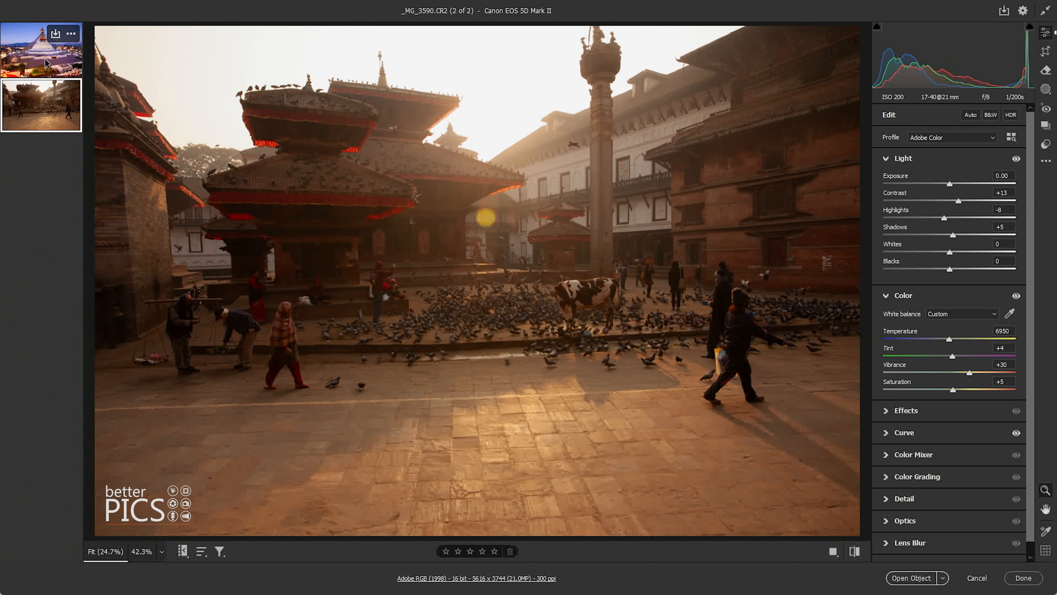
{"action": "left_click", "coordinate": [46, 62]}
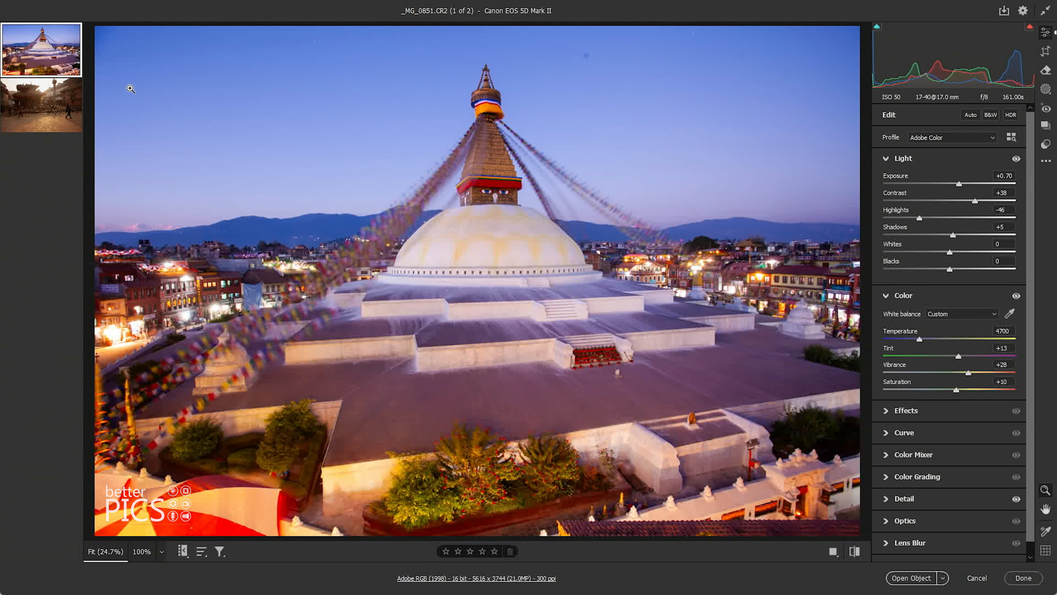
{"action": "mouse_move", "coordinate": [78, 62]}
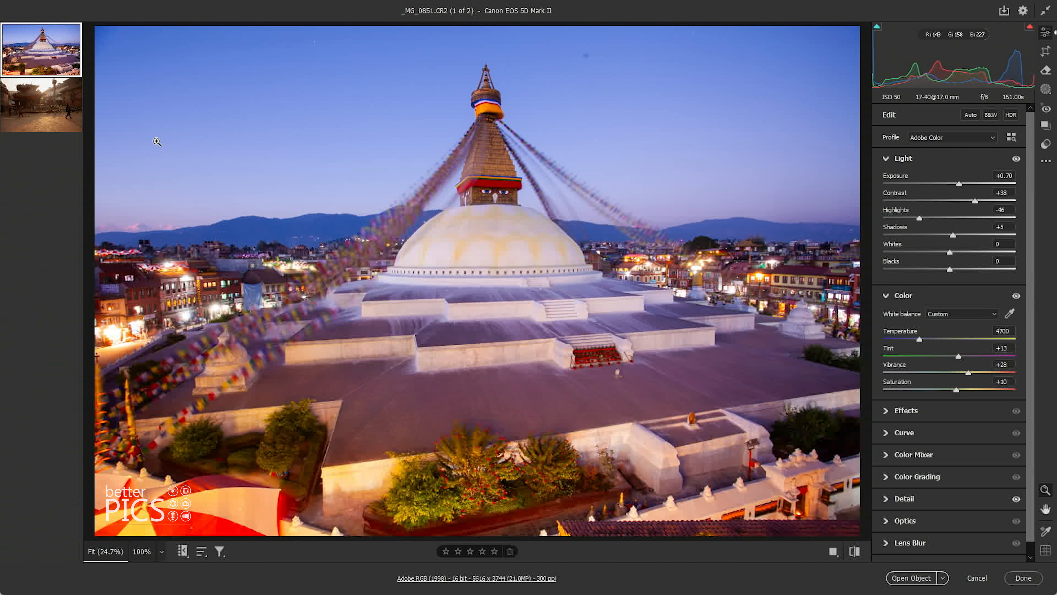
Step: Return to _MG_3590.CR2 and set its temperature to 7650, exposure to +0.30 and contrast to +21
{"action": "left_click", "coordinate": [34, 114]}
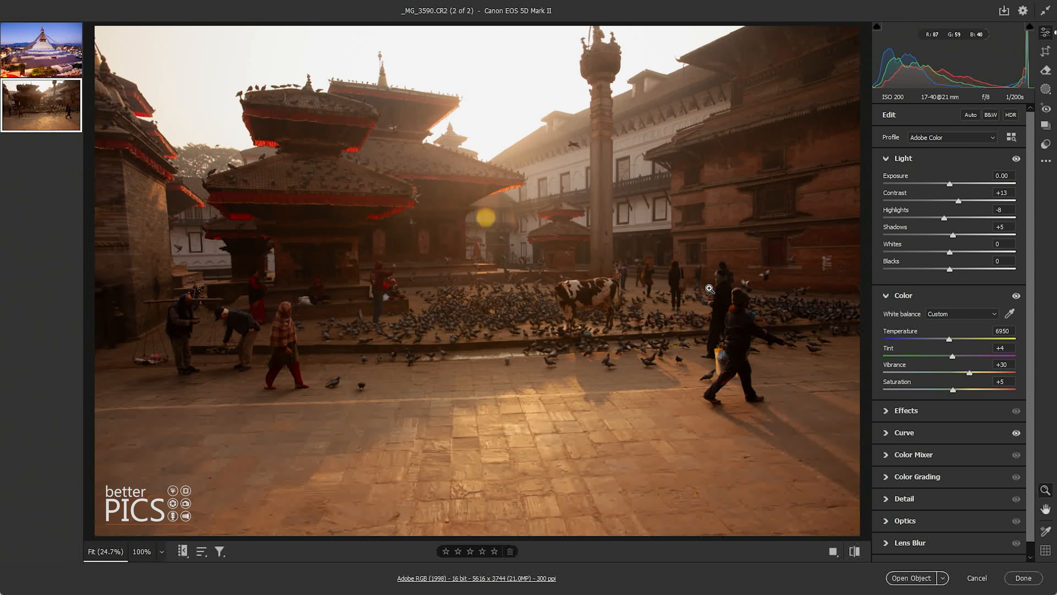
{"action": "left_click", "coordinate": [954, 339]}
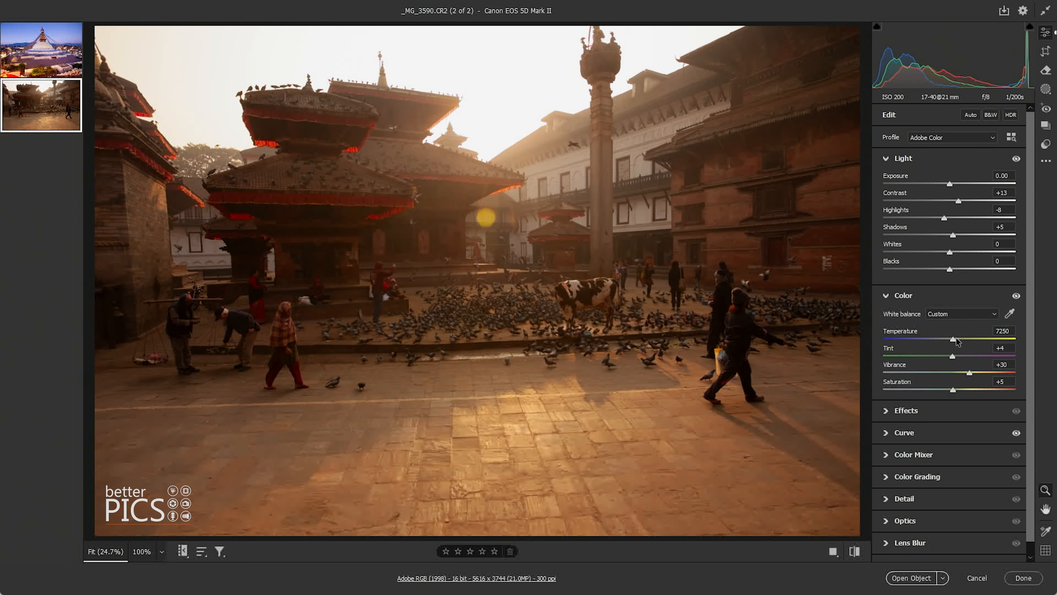
{"action": "left_click_drag", "start_coordinate": [955, 339], "coordinate": [958, 339]}
{"action": "left_click", "coordinate": [952, 183]}
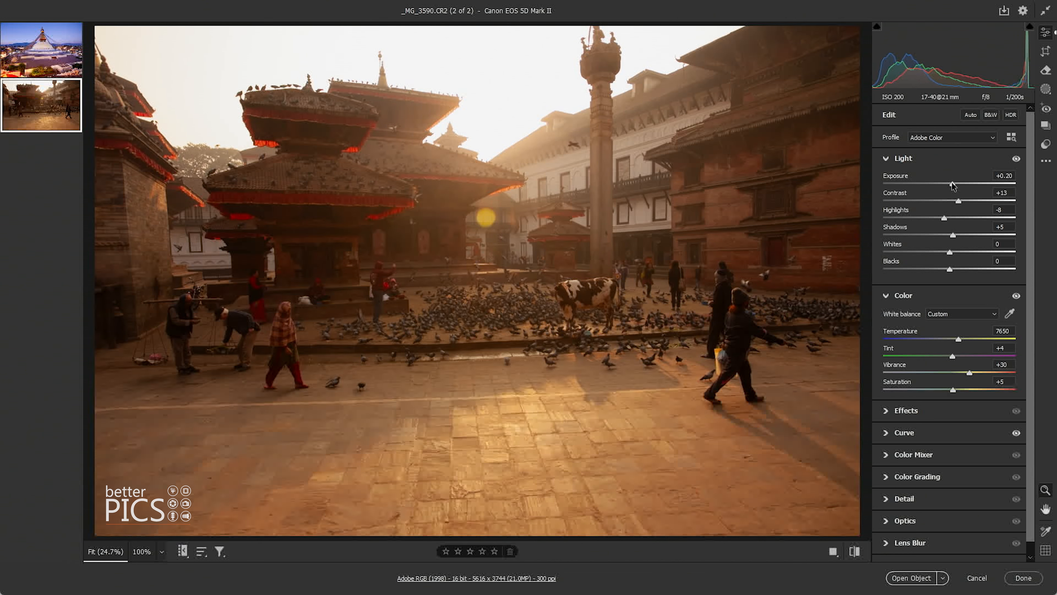
{"action": "left_click", "coordinate": [953, 184]}
{"action": "left_click", "coordinate": [964, 201]}
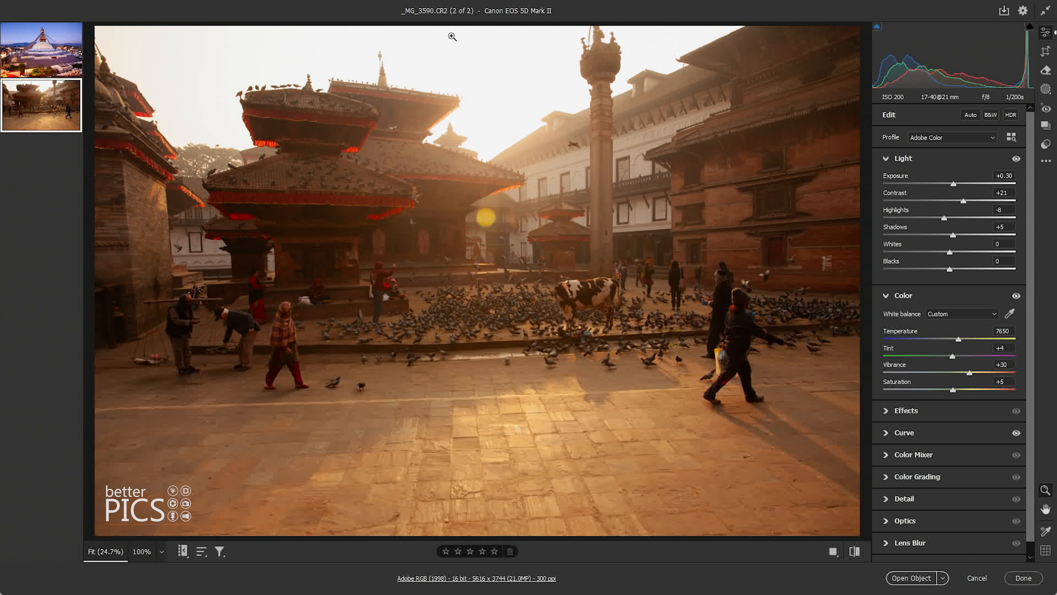
Step: Compare the Light, Color and Curve settings of the stupa photo with those of the square photo
{"action": "left_click", "coordinate": [907, 433]}
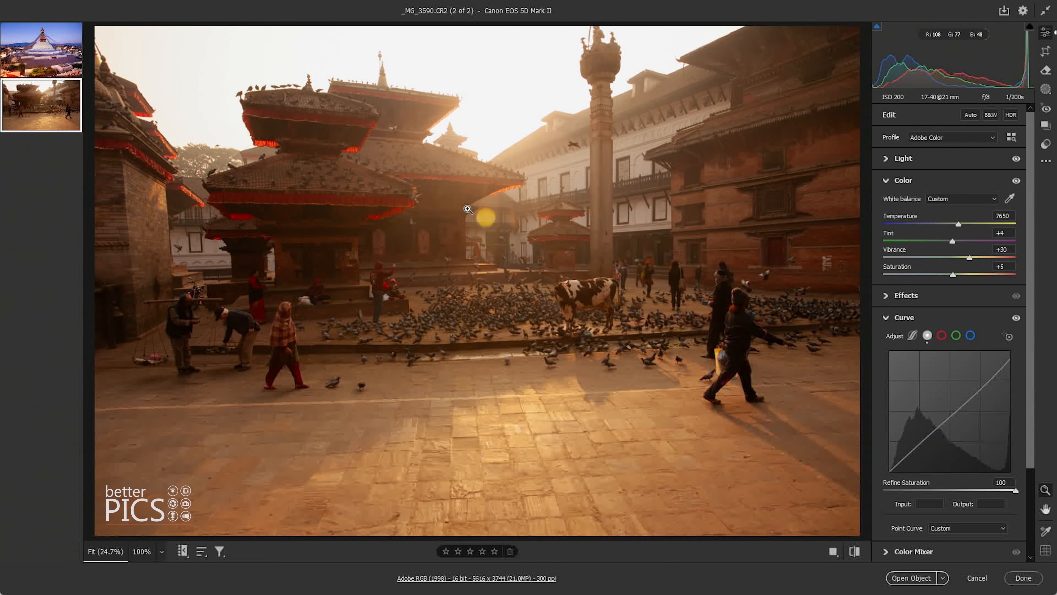
{"action": "key", "text": "Left"}
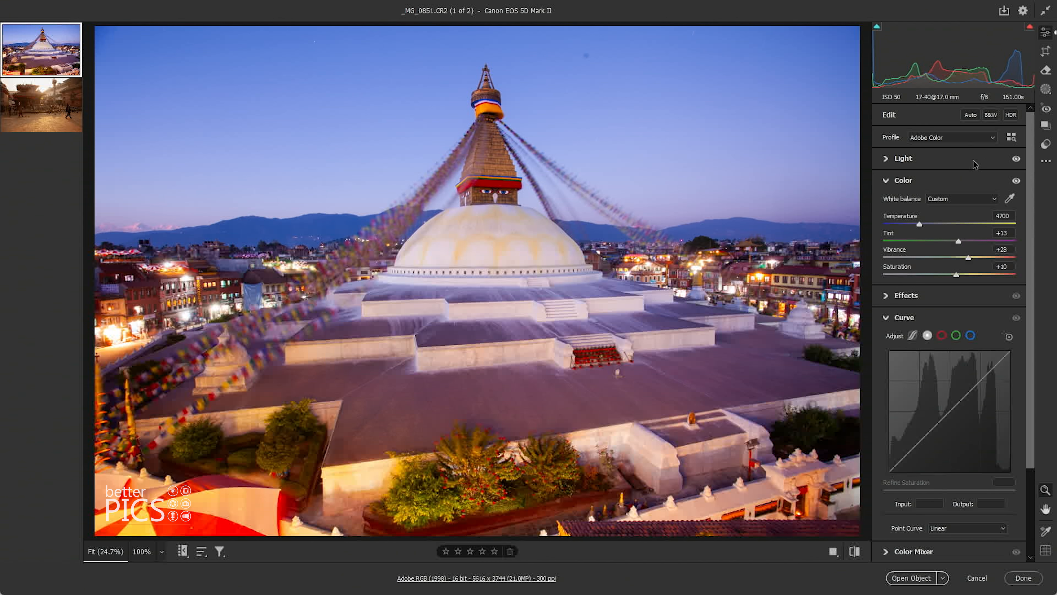
{"action": "left_click", "coordinate": [942, 166]}
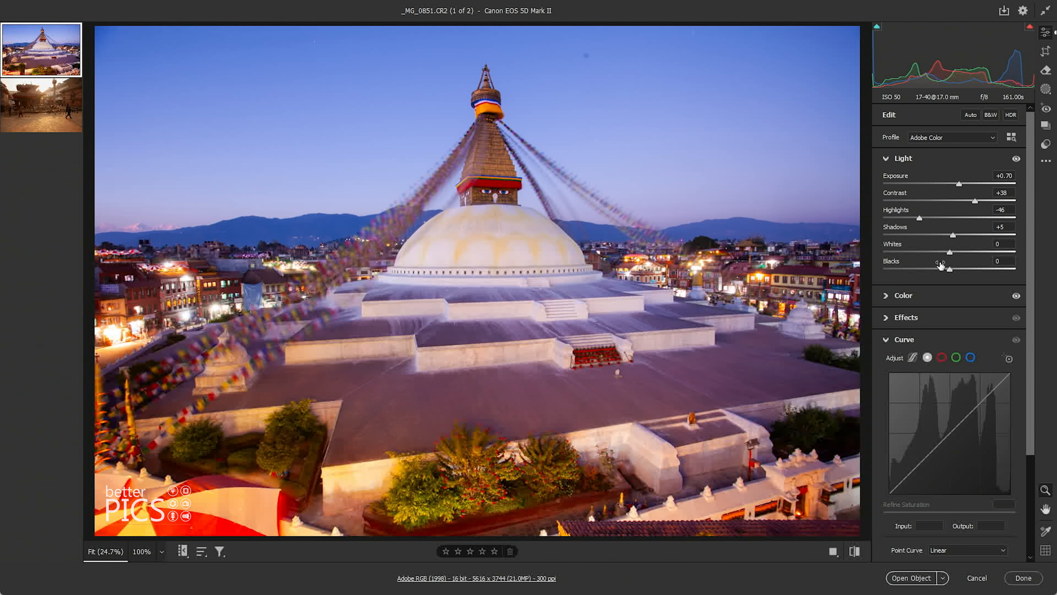
{"action": "left_click", "coordinate": [916, 296]}
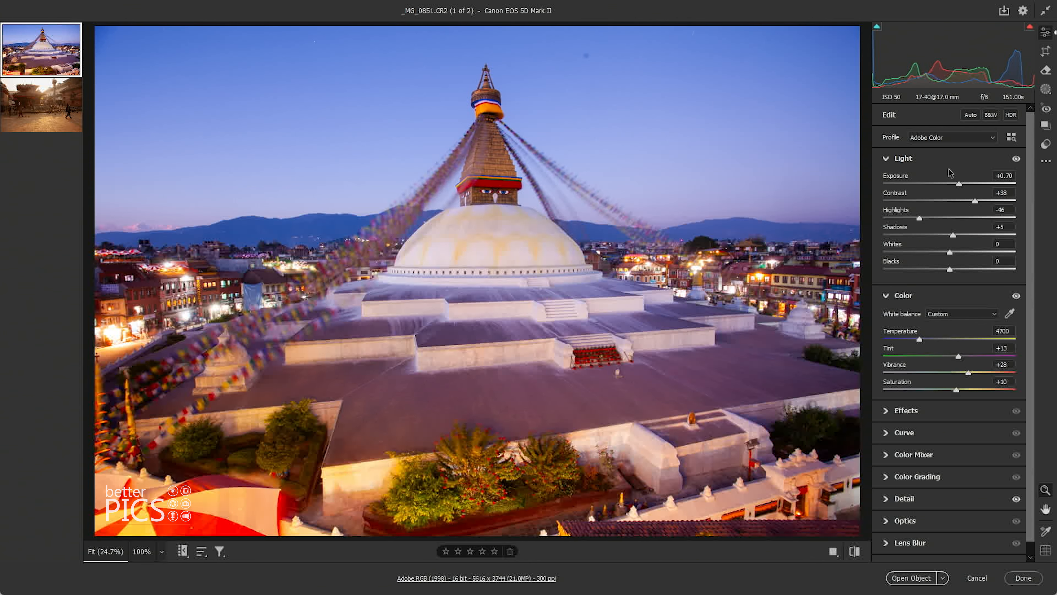
{"action": "left_click", "coordinate": [36, 113]}
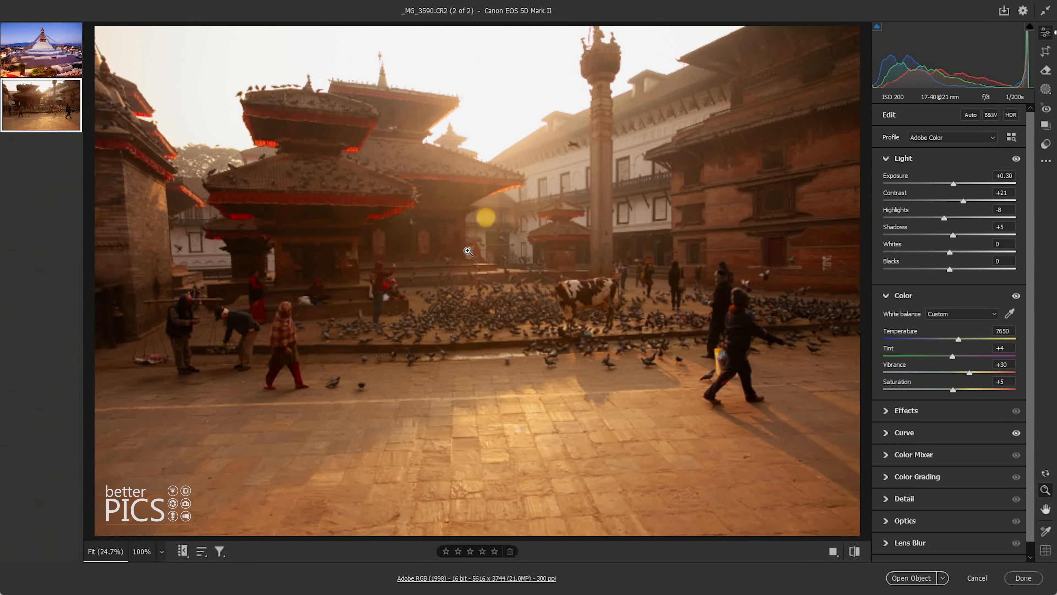
{"action": "left_click", "coordinate": [922, 436]}
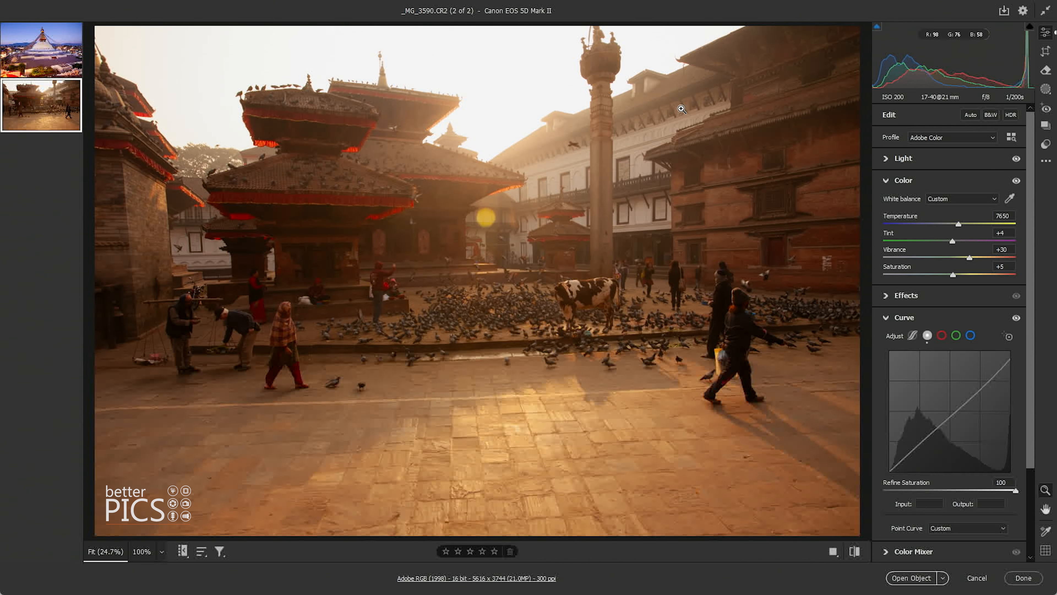
Step: Inspect the dark spot in the stupa photo's sky up close and compare both full photos again
{"action": "left_click", "coordinate": [33, 63]}
{"action": "left_click_drag", "start_coordinate": [587, 50], "coordinate": [714, 121]}
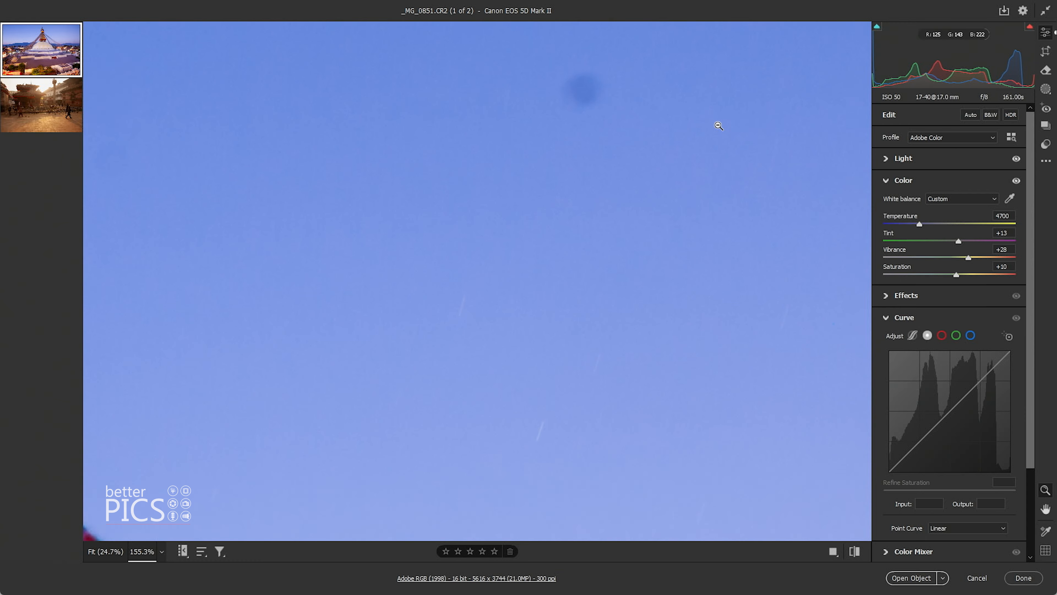
{"action": "left_click_drag", "start_coordinate": [639, 104], "coordinate": [618, 98]}
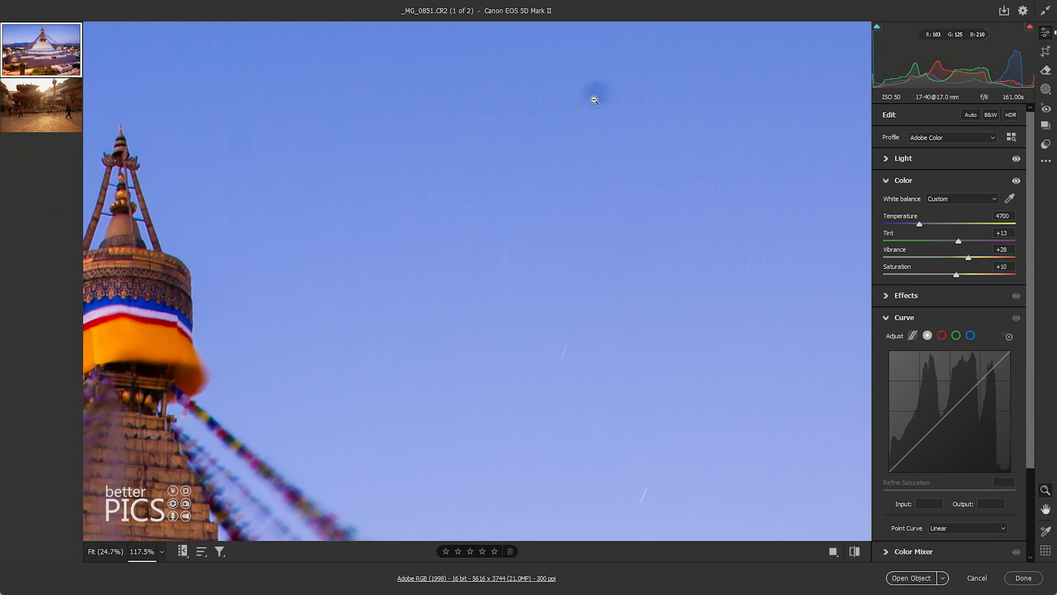
{"action": "left_click_drag", "start_coordinate": [591, 97], "coordinate": [464, 101]}
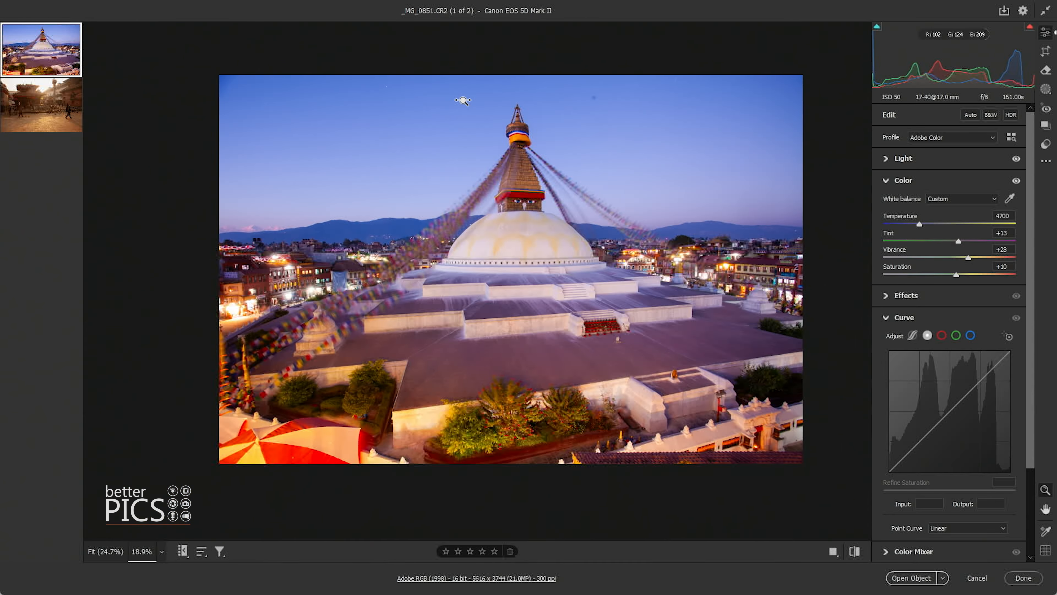
{"action": "left_click", "coordinate": [530, 128]}
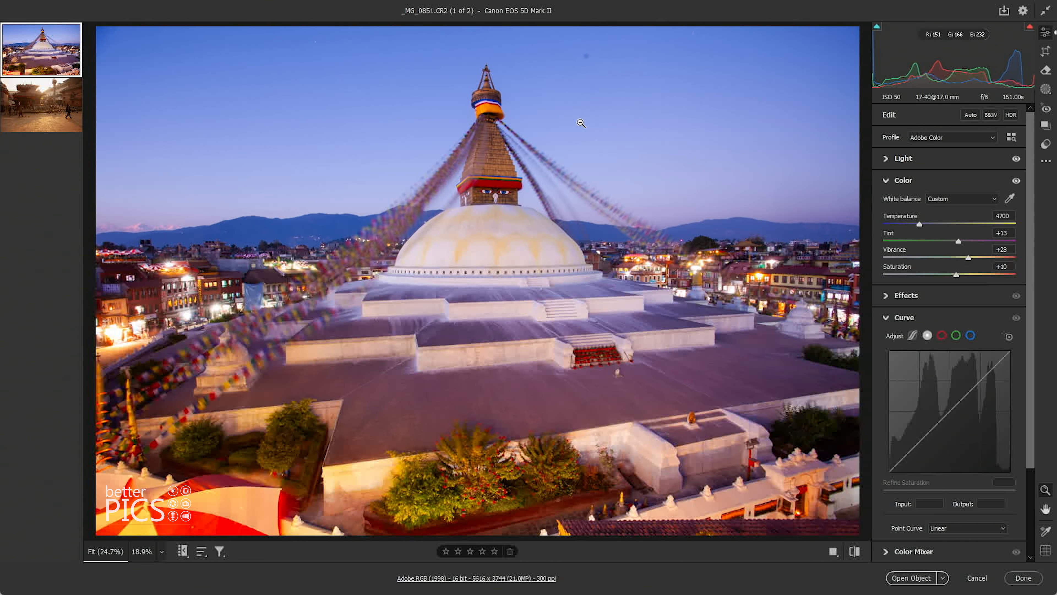
{"action": "left_click", "coordinate": [44, 111]}
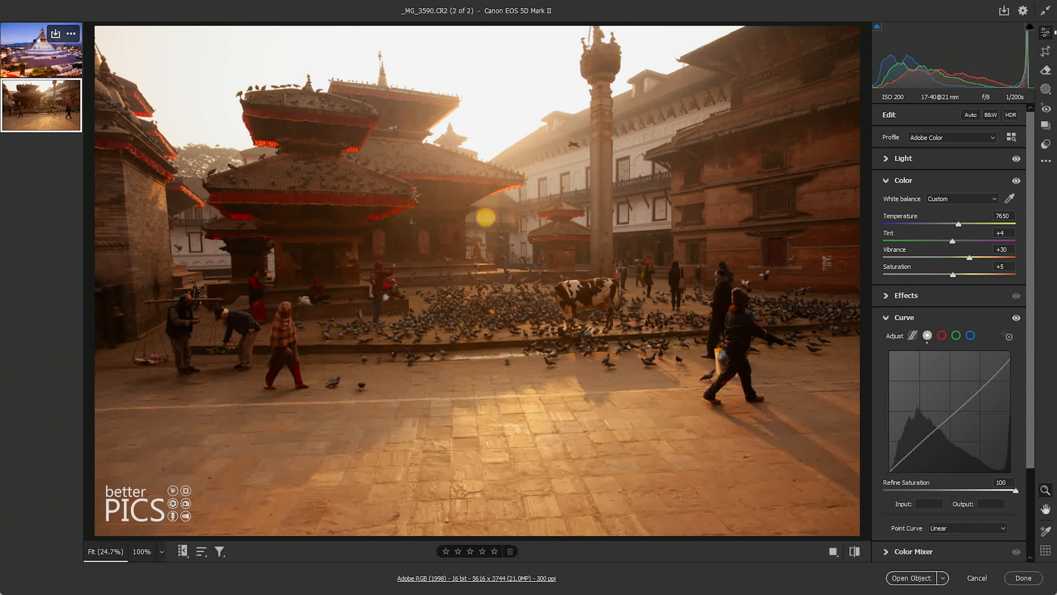
{"action": "left_click", "coordinate": [37, 43]}
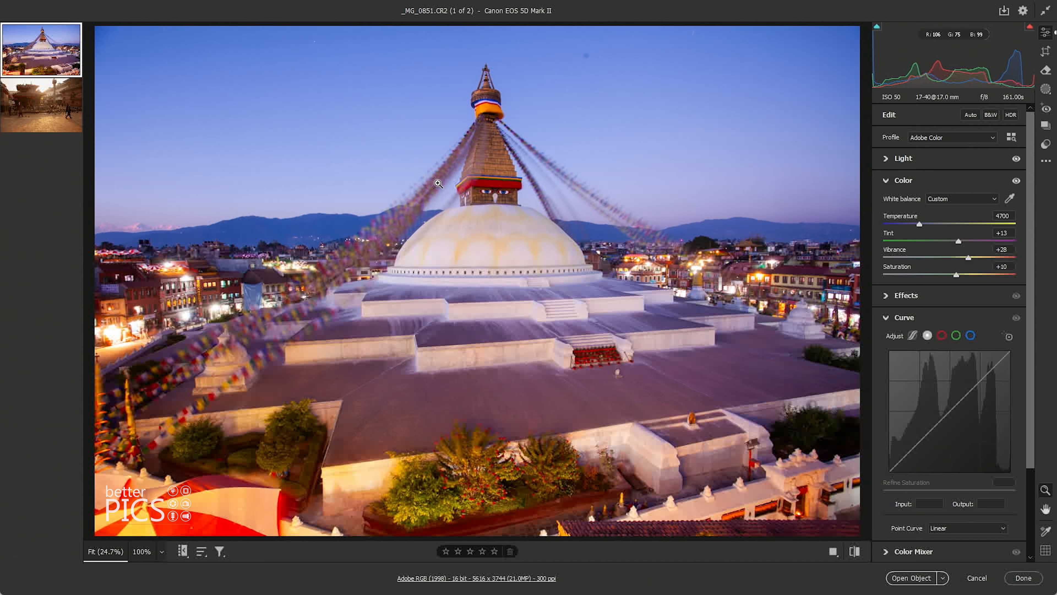